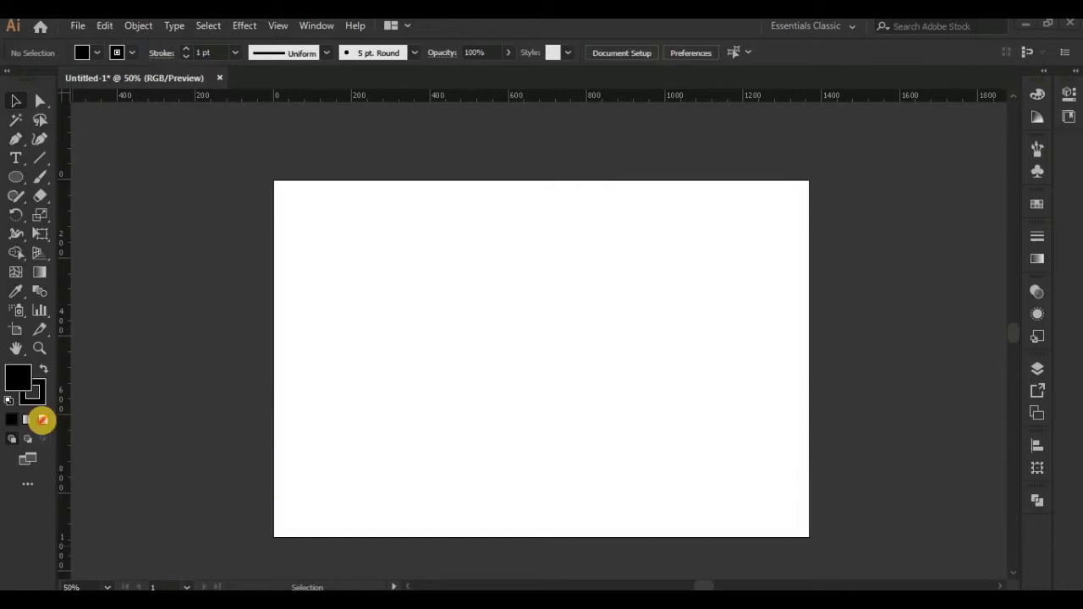
- Set fill to None and draw one vertical line with the Pen tool
left_click(42, 419)
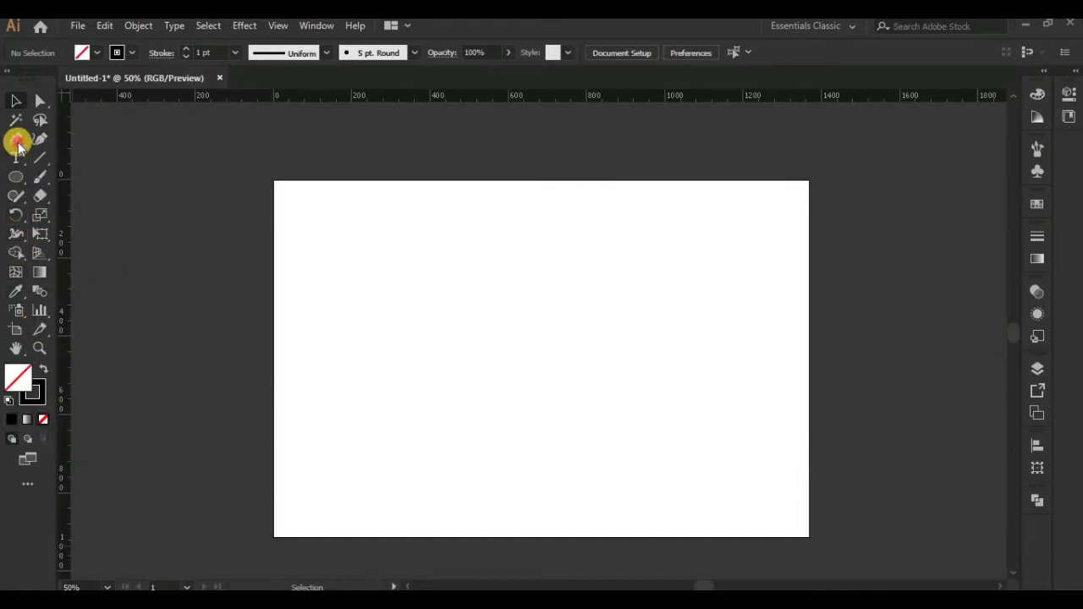
left_click(17, 141)
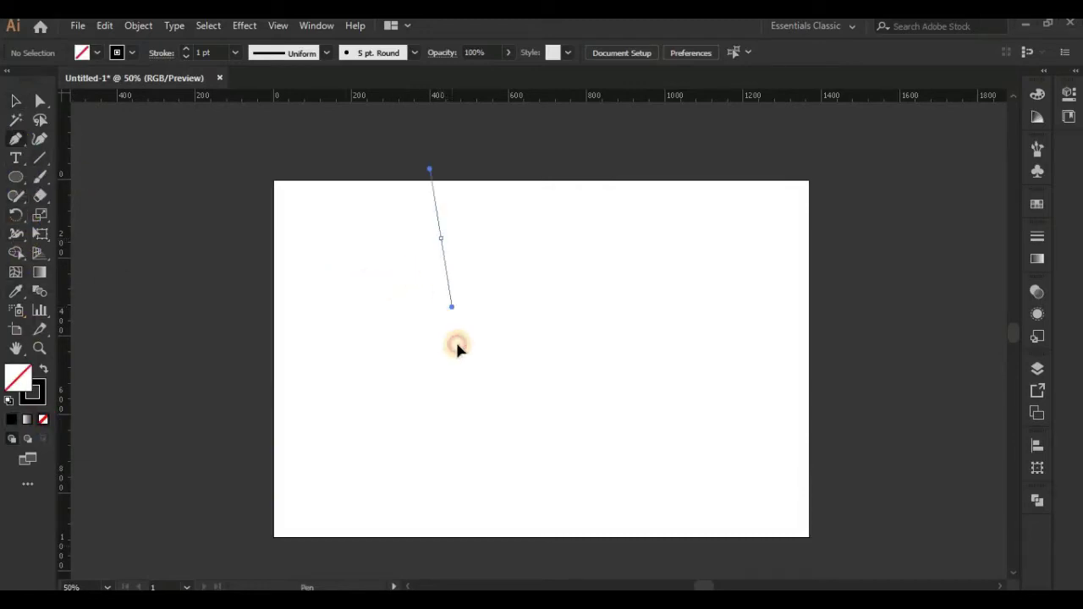
key("ctrl+z")
left_click(447, 231)
left_click(451, 416)
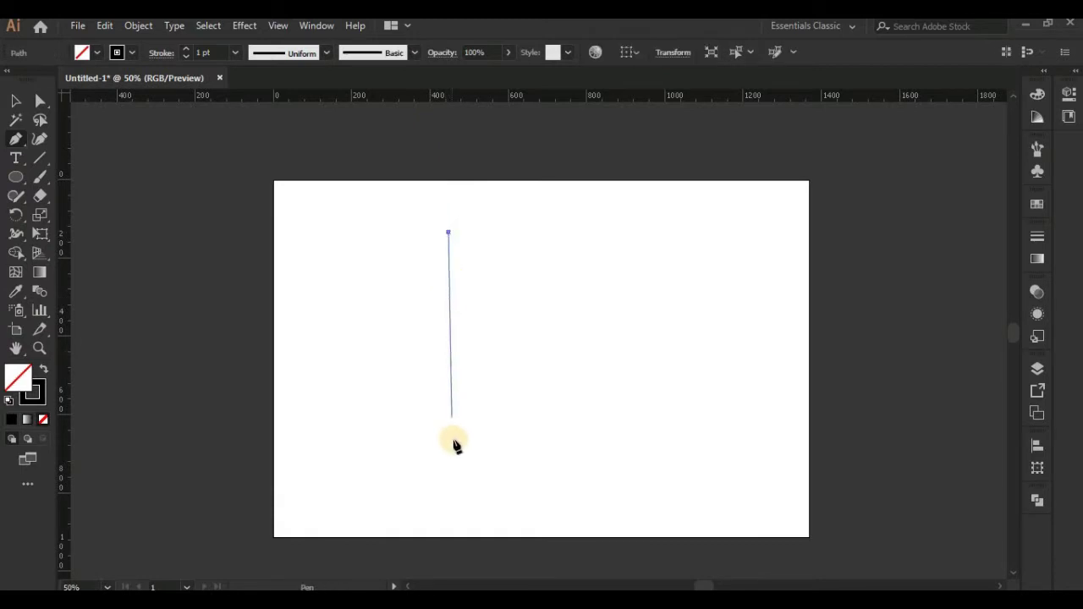
left_click(448, 454)
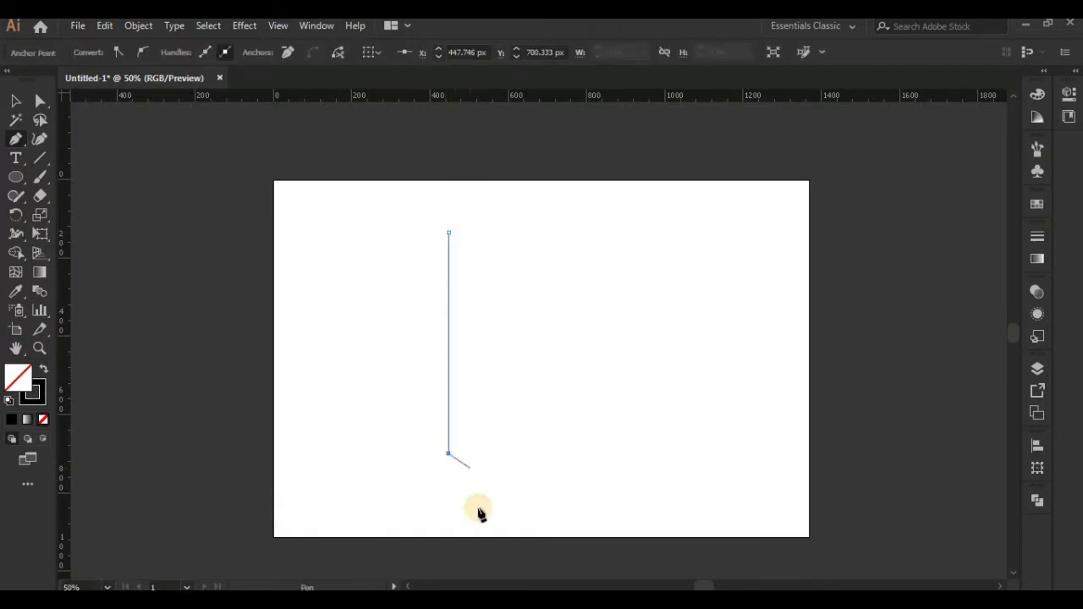
- Duplicate the line and nudge the copy right to make a second line
left_click(106, 26)
left_click(338, 220)
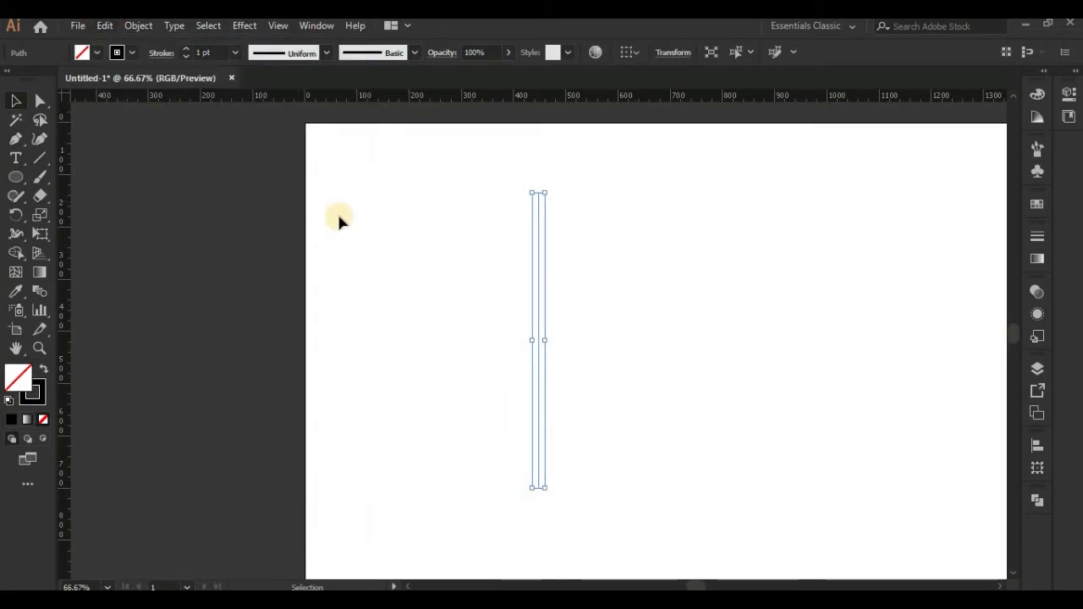
key("shift+Right")
left_click(415, 246)
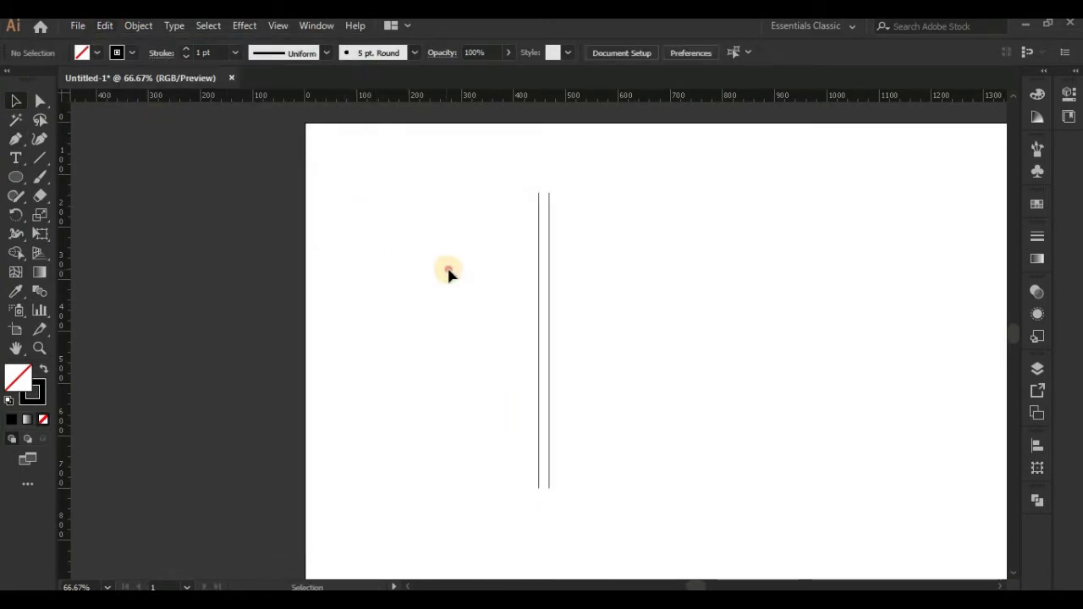
- Copy both lines, paste them in front and nudge right to make four lines
left_click_drag(449, 276, 601, 440)
left_click(105, 26)
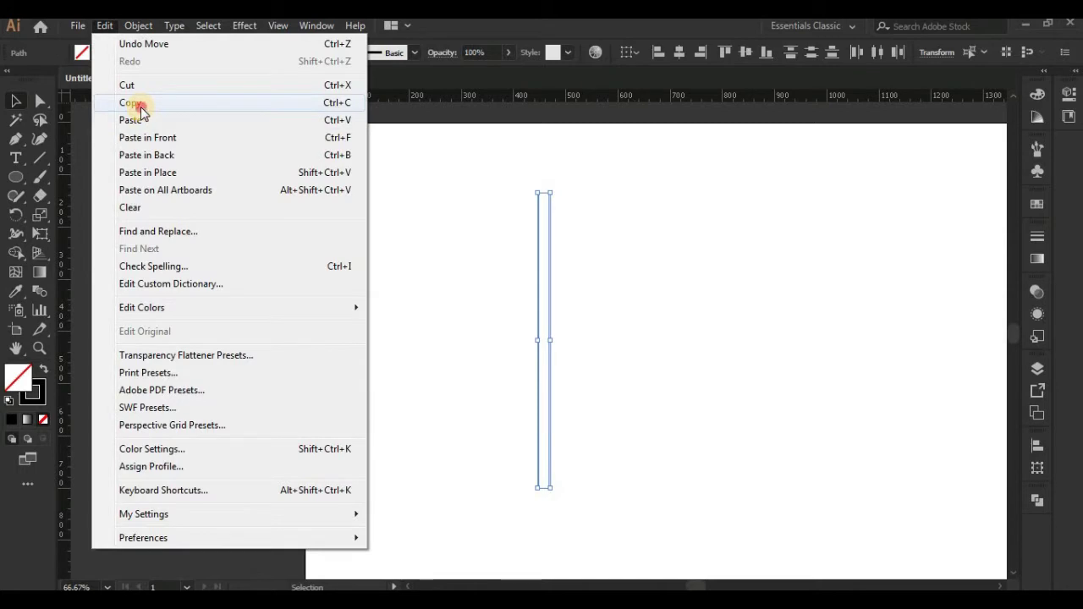
left_click(147, 137)
key("shift+Right")
key("shift+Right")
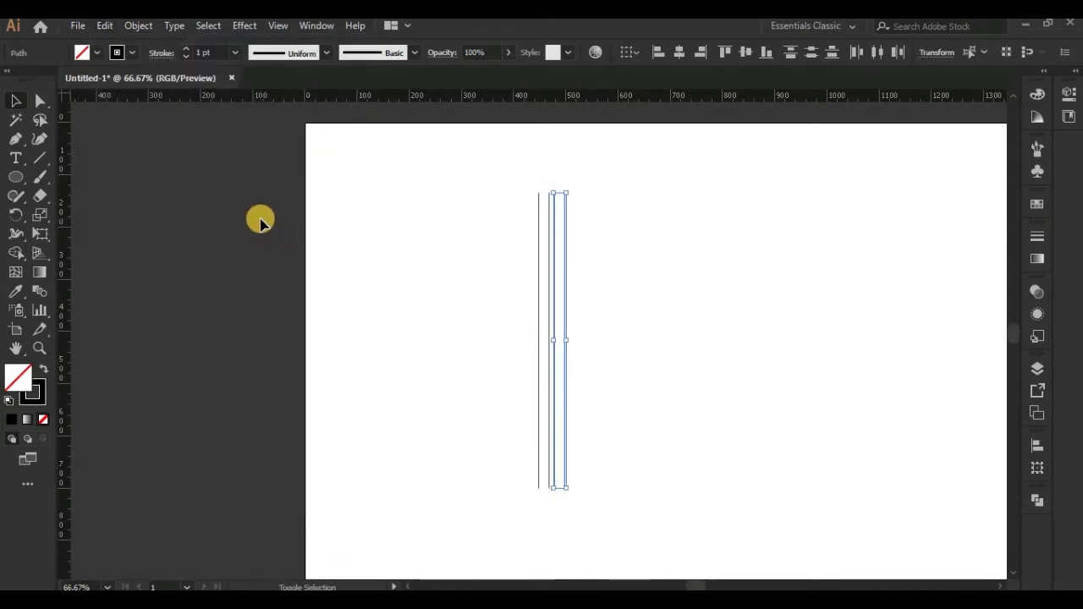
key("shift+Right")
left_click(470, 326)
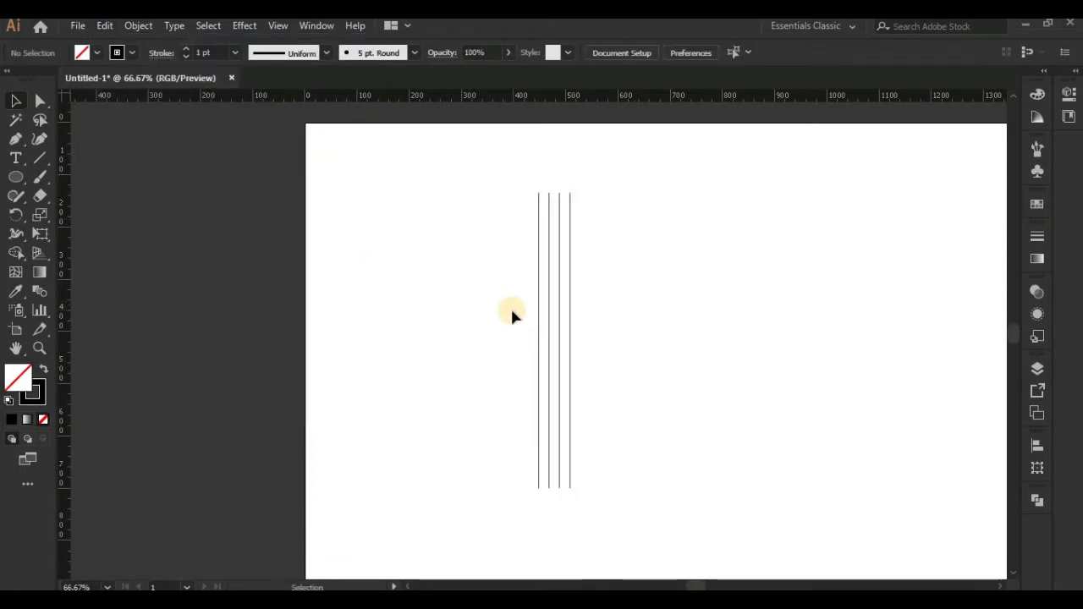
- Copy the four lines, paste them in front and nudge right to make eight
left_click_drag(499, 285, 661, 465)
left_click(105, 26)
left_click(110, 102)
left_click(105, 26)
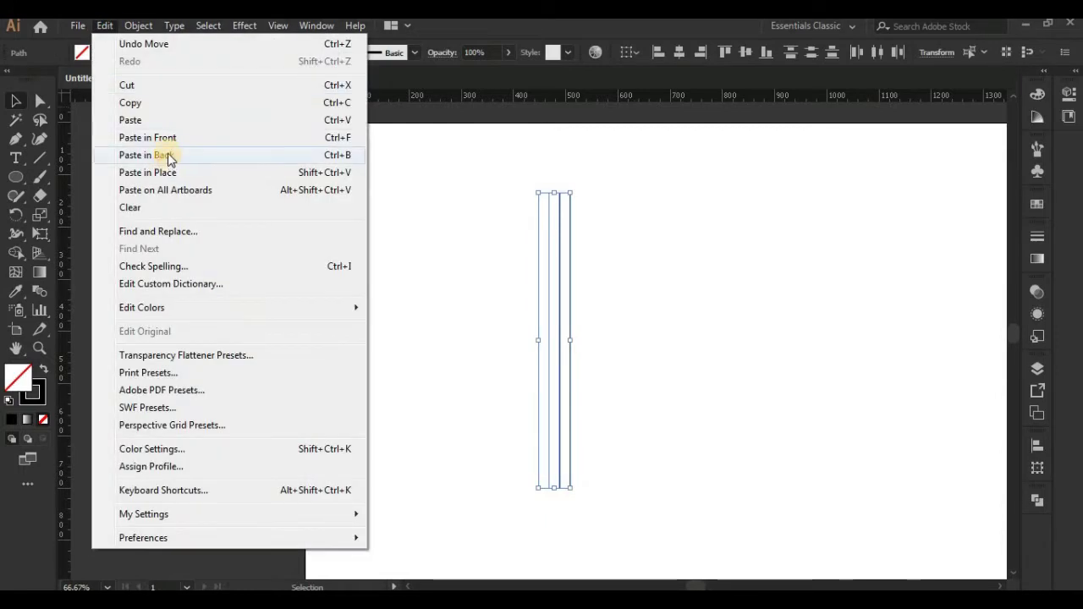
left_click(148, 138)
key("shift+Right")
key("shift+Right")
key("shift+Right")
key("shift+Right")
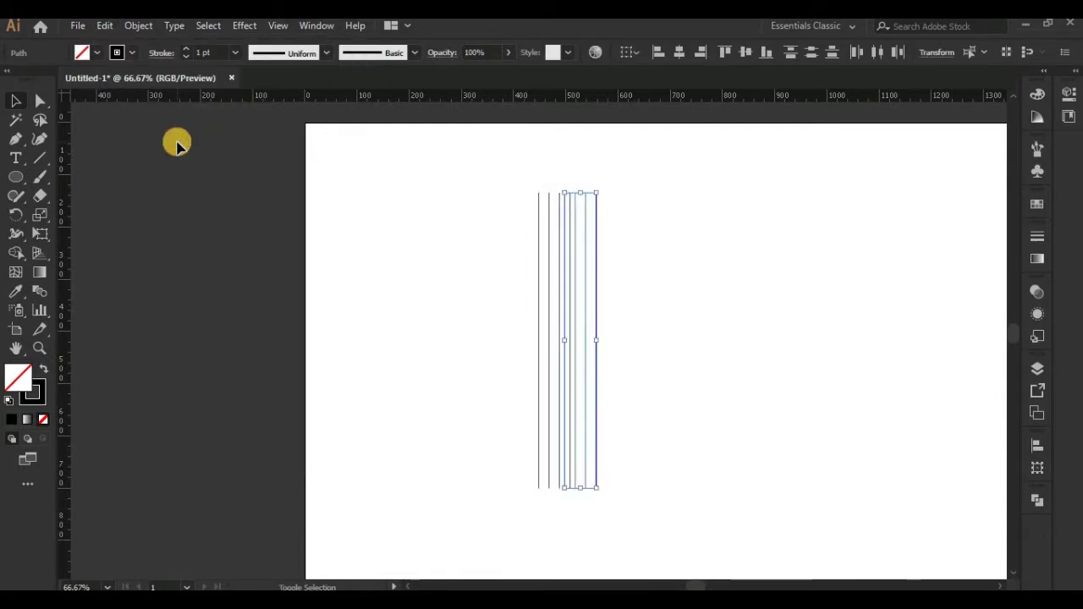
key("shift+Right")
key("shift+Right")
key("shift+Right")
left_click(661, 317)
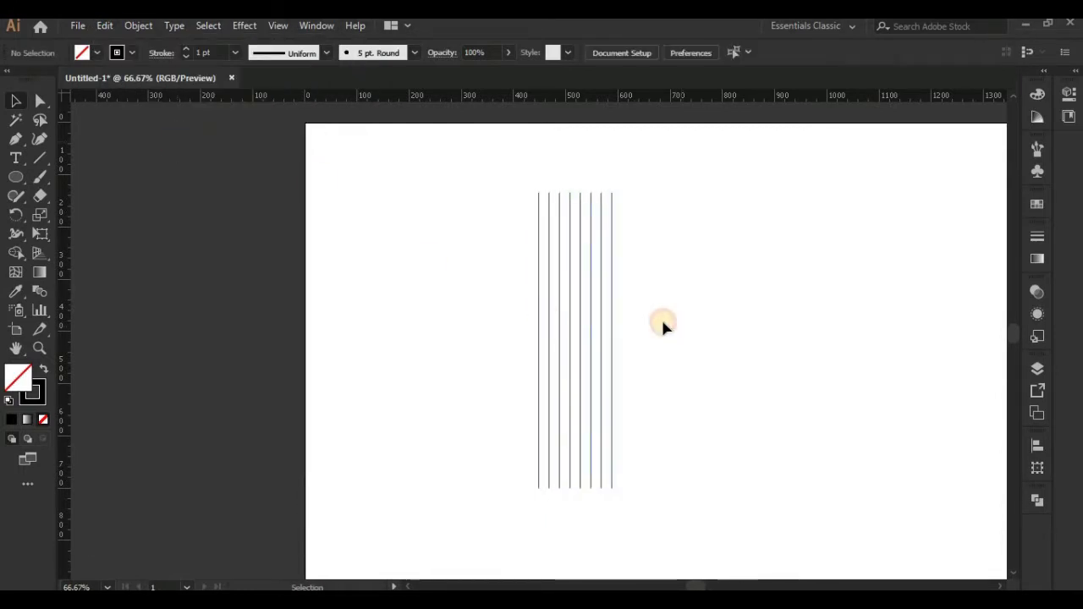
- Add more evenly spaced line copies to reach ten lines, then zoom in
left_click_drag(625, 286, 598, 324)
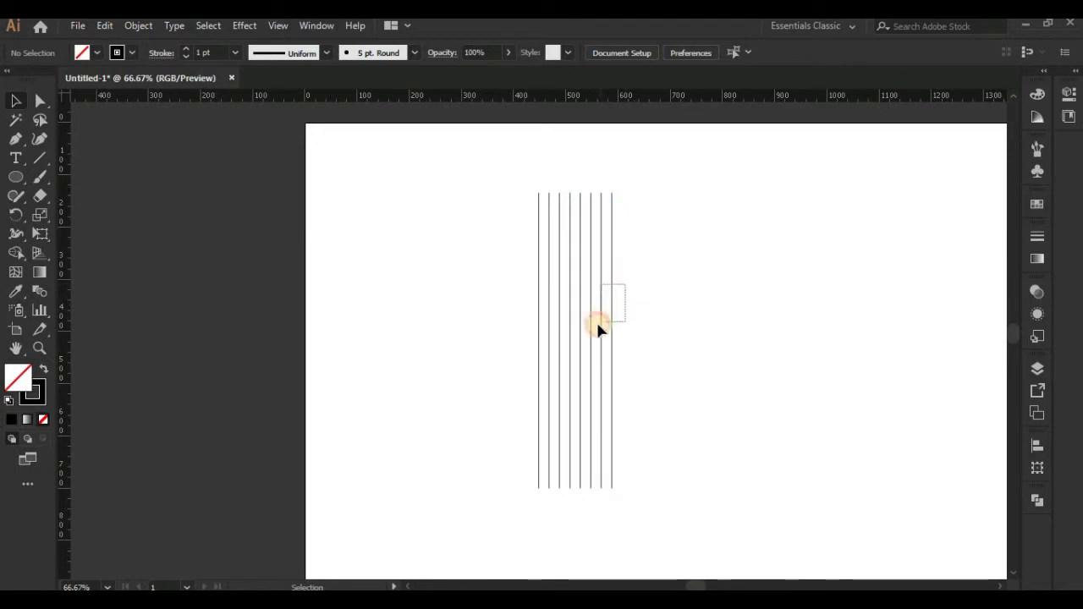
left_click(105, 25)
left_click(164, 138)
key("shift+Right")
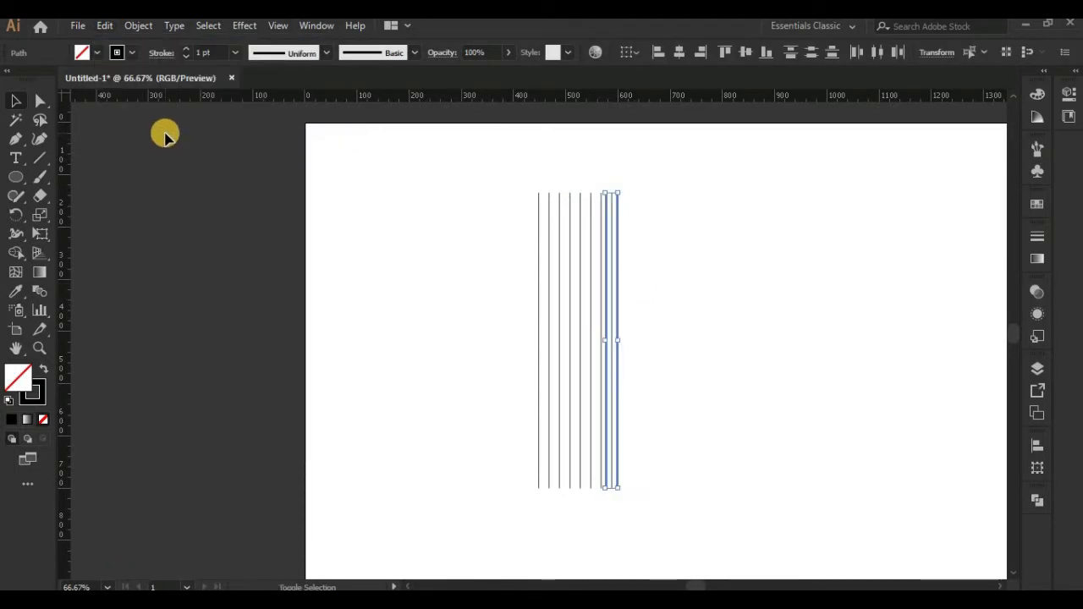
key("ctrl+f")
key("shift+Right")
left_click(338, 259)
key("ctrl+1")
- Create a 20 × 20 px circle with the Ellipse tool near the middle lines
key("ctrl+plus")
key("ctrl+plus")
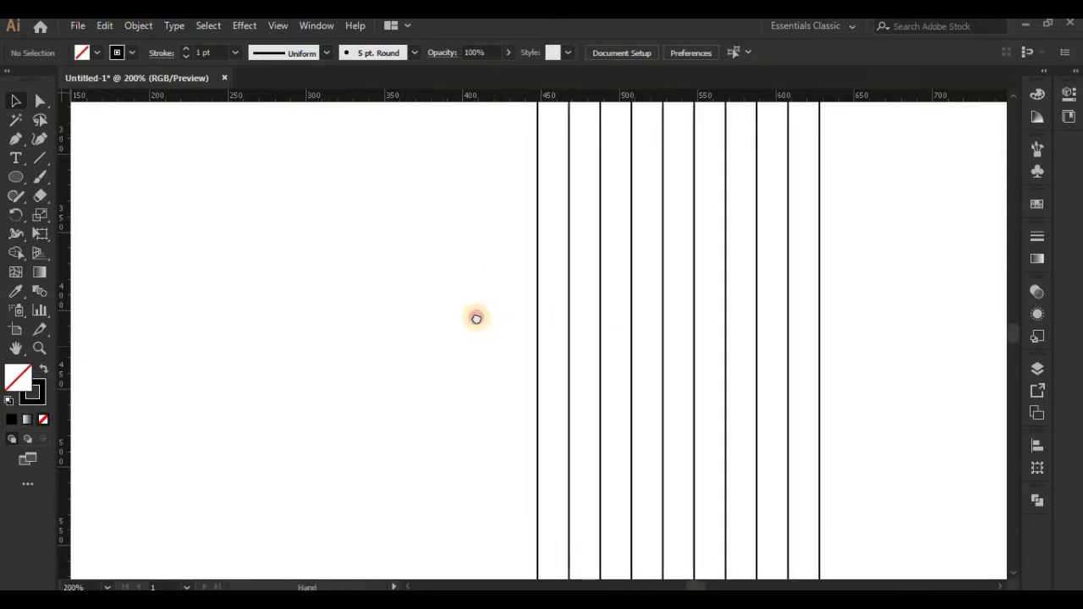
scroll(423, 317, "right", 3)
left_click(447, 320)
left_click(500, 330)
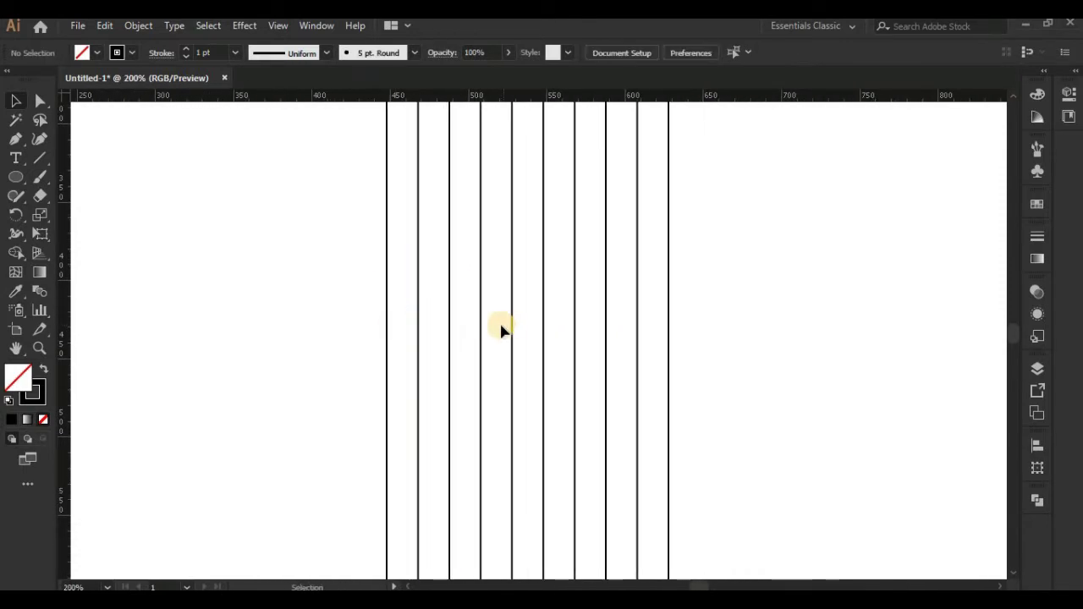
left_click(17, 178)
left_click(527, 325)
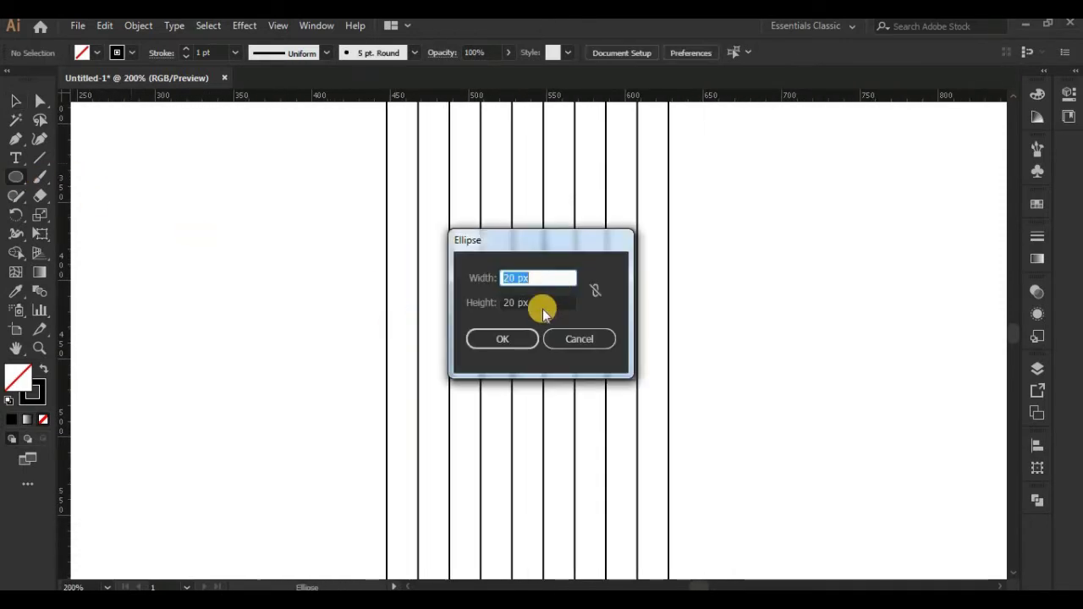
key("Tab")
left_click(480, 340)
- Centre the small circle on a vertical line with the align controls
key("v")
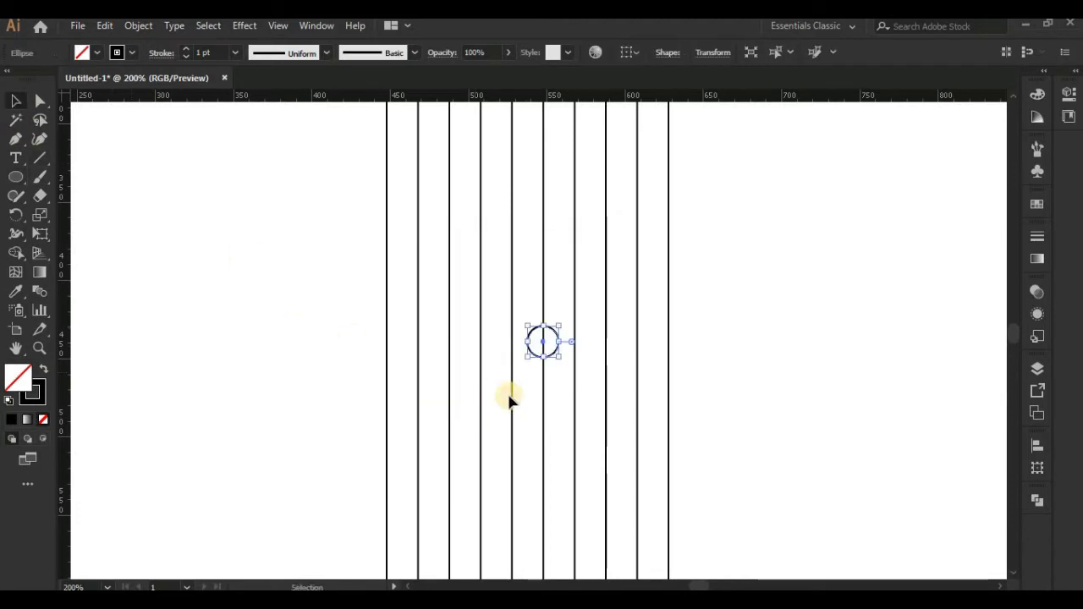
key("ctrl+shift+a")
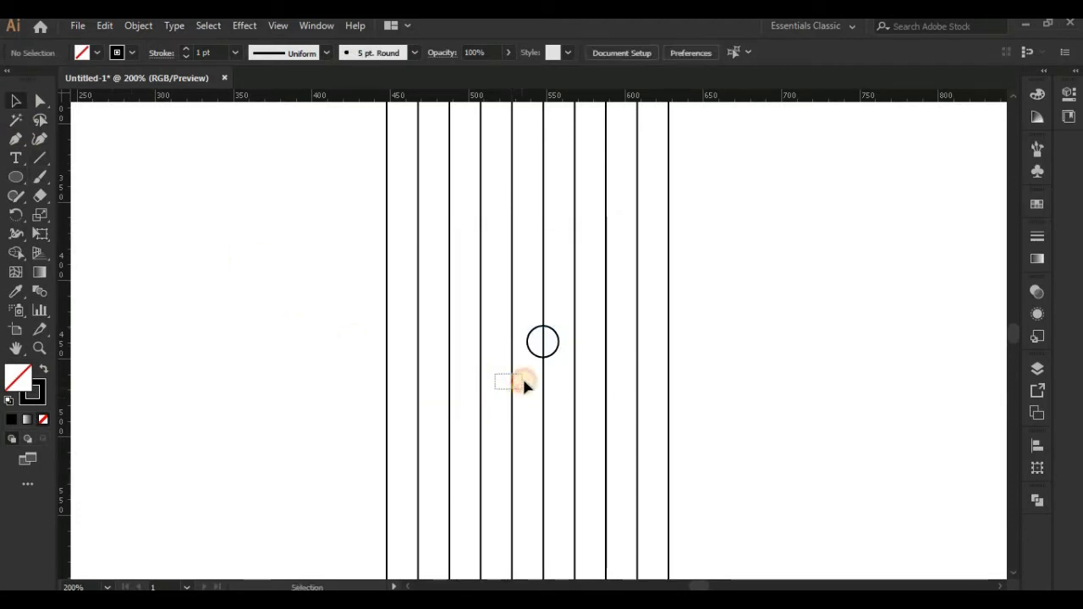
left_click_drag(524, 385, 534, 355)
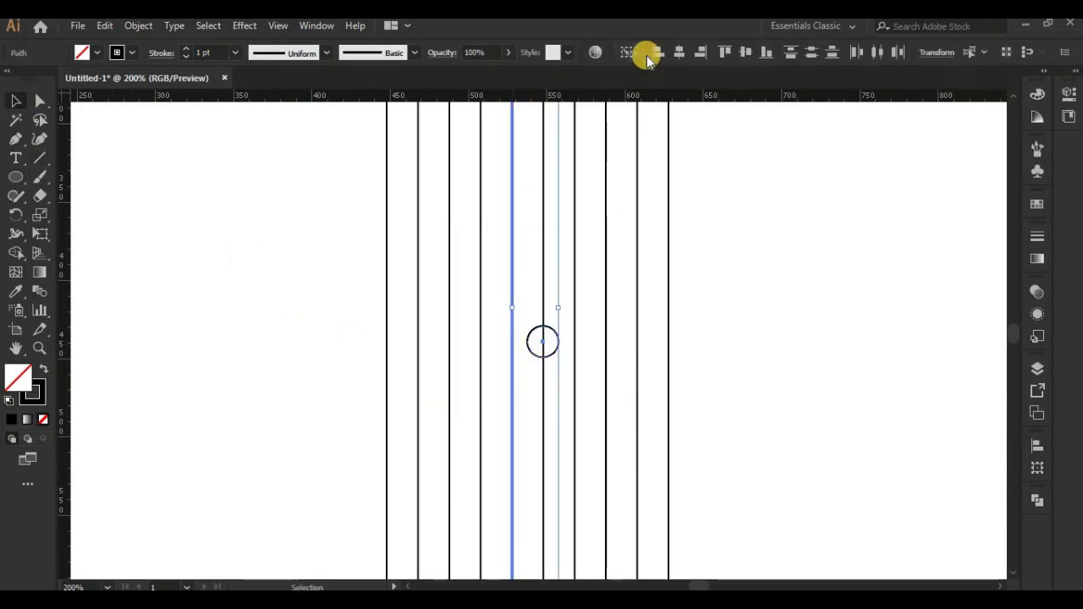
left_click(653, 53)
left_click(771, 284)
- Copy the circle, paste it in front and enlarge it into a large concentric circle
left_click(529, 357)
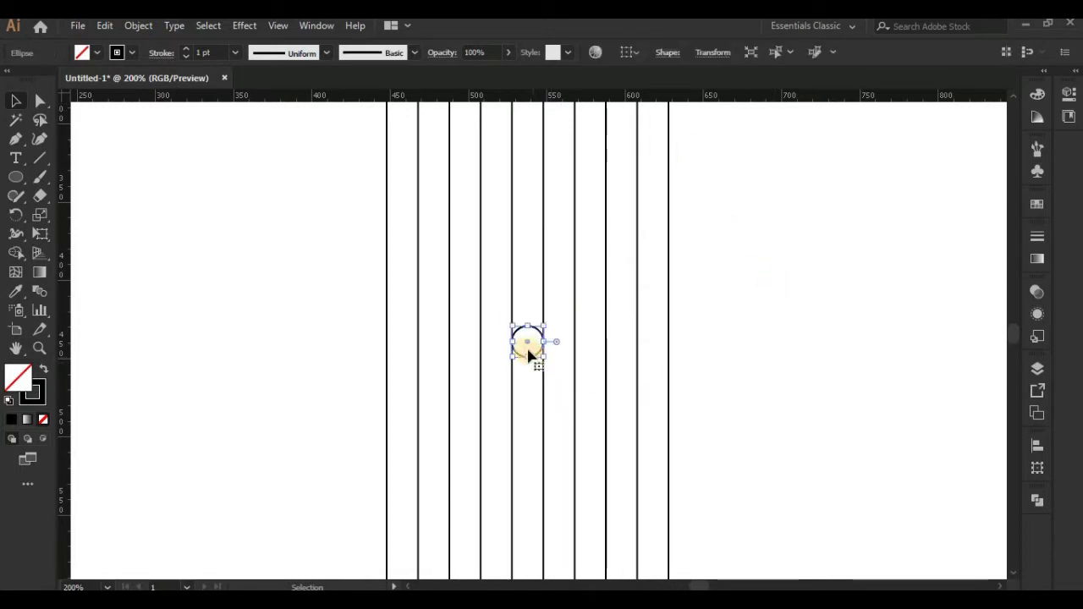
left_click(108, 25)
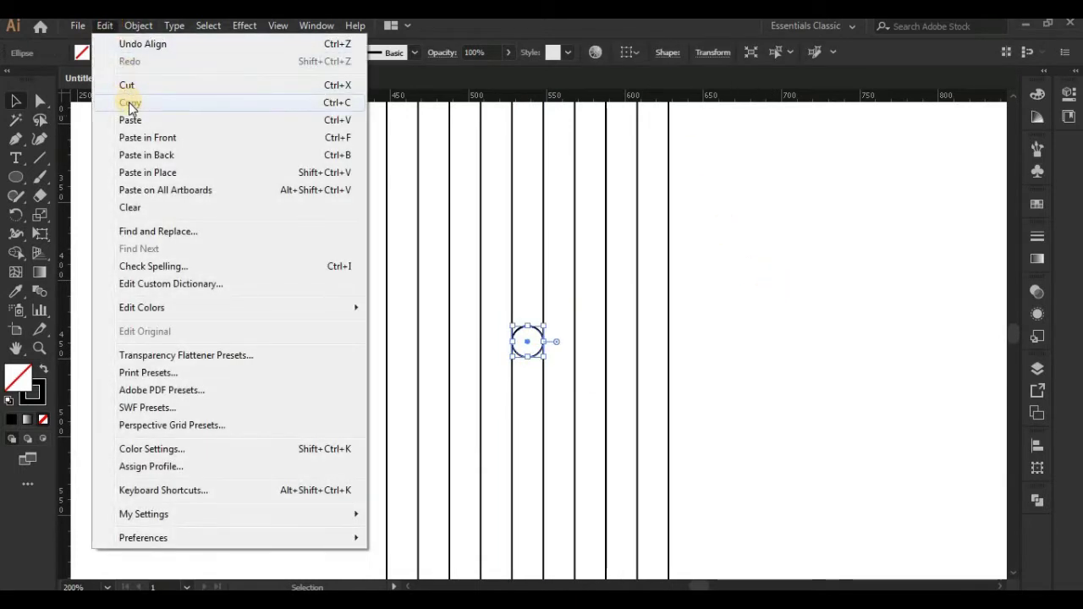
left_click(127, 102)
left_click(117, 25)
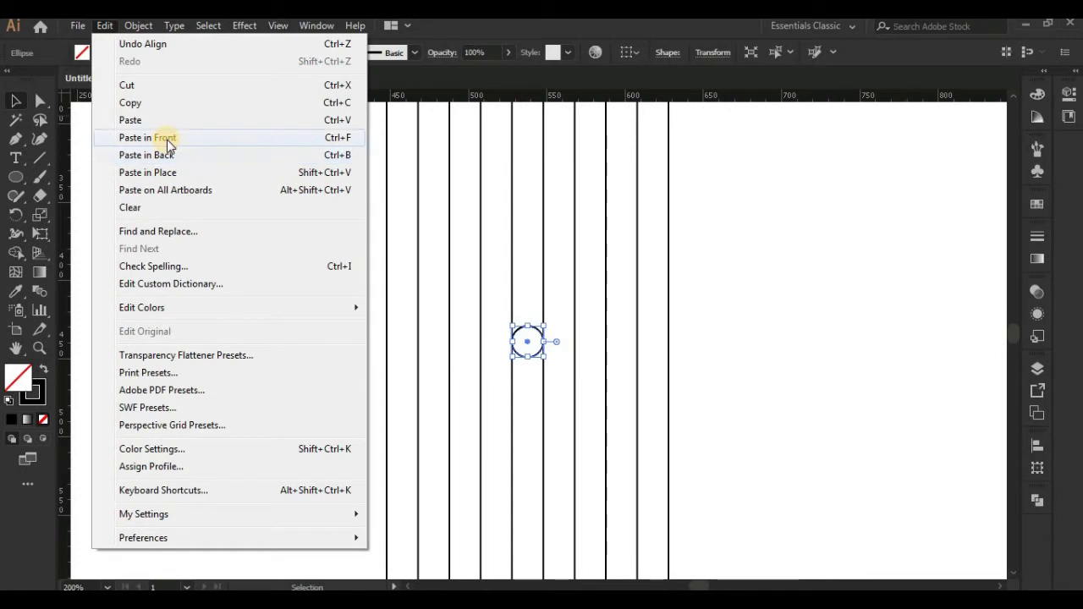
left_click(167, 140)
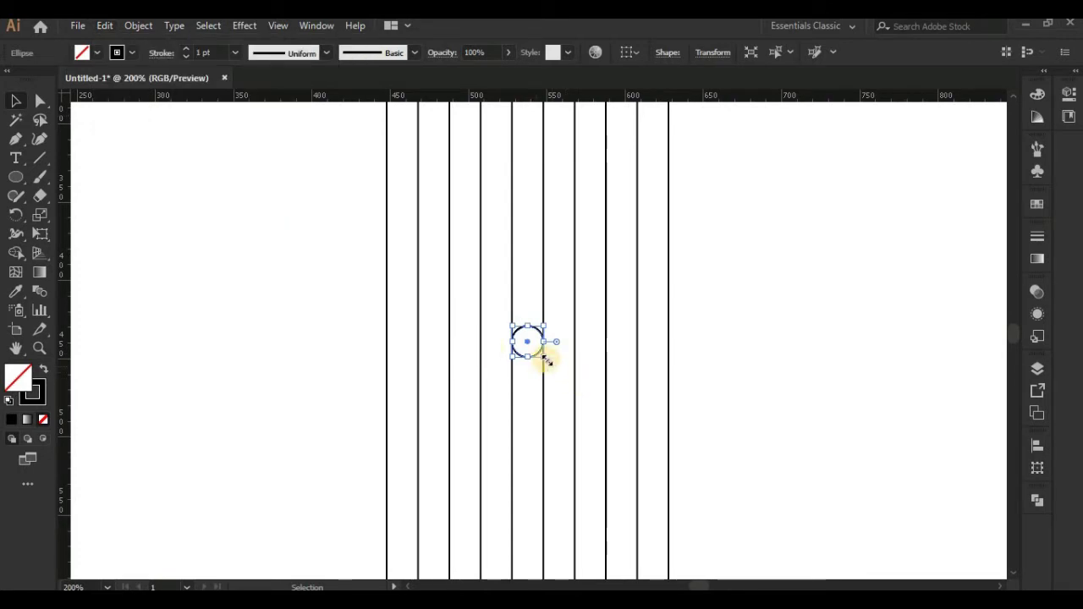
left_click_drag(547, 359, 660, 522)
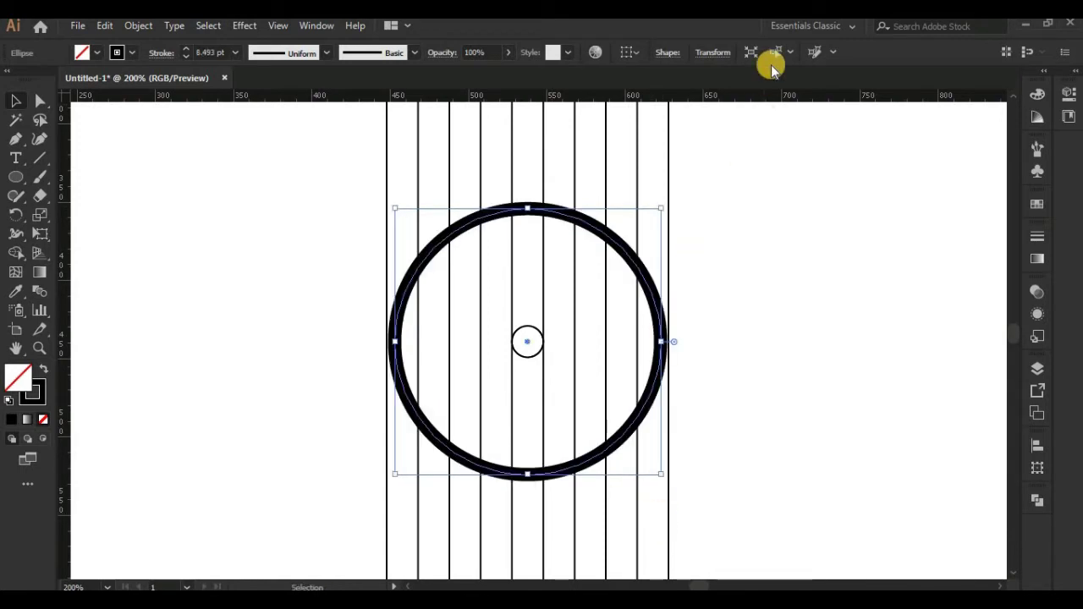
- Give the large circle a 1 pt stroke and a 180 × 180 px size
left_click(236, 56)
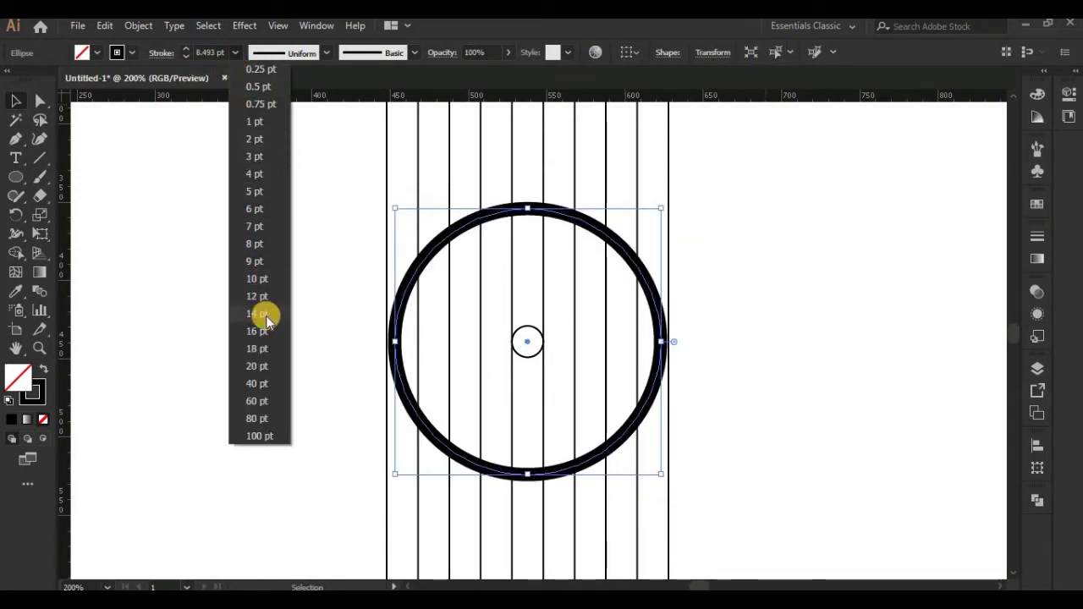
left_click(254, 121)
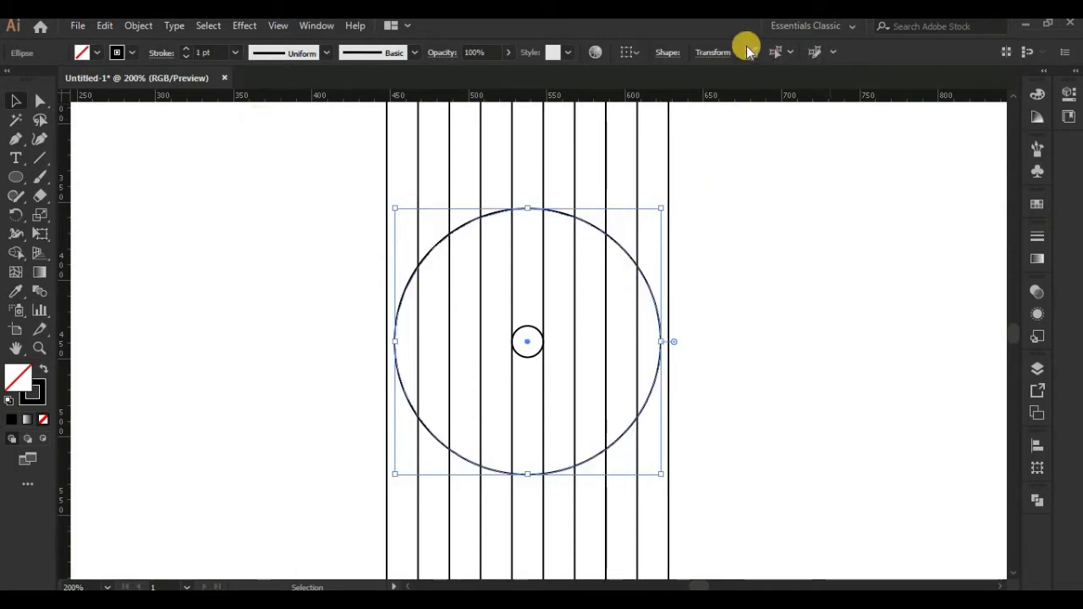
left_click(698, 49)
left_click(686, 78)
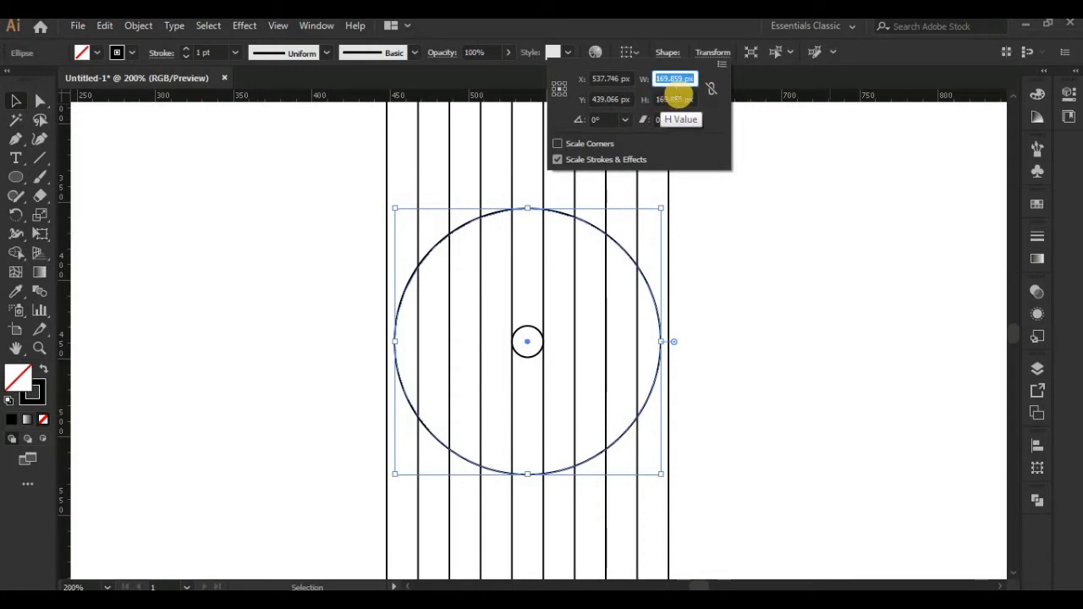
type("180")
key("Tab")
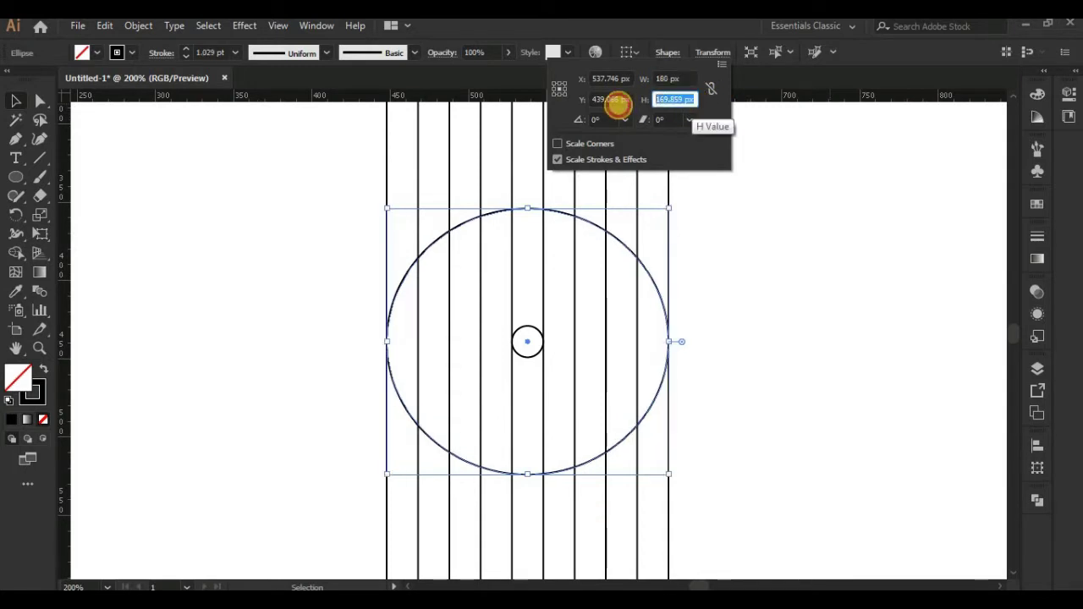
type("180")
left_click(770, 232)
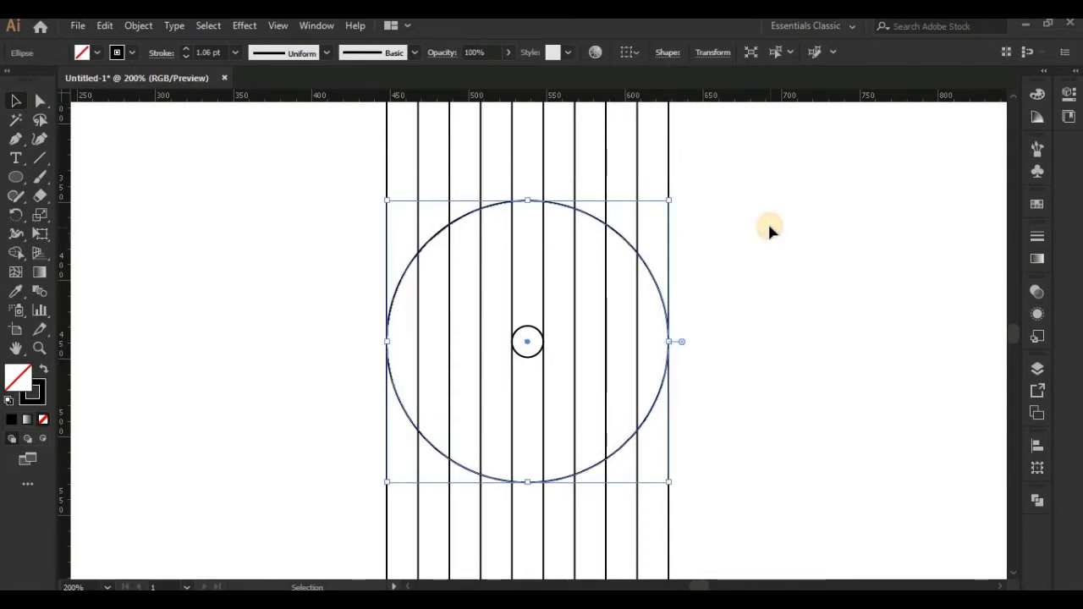
- Select the small centre circle and the large circle together
left_click(769, 238)
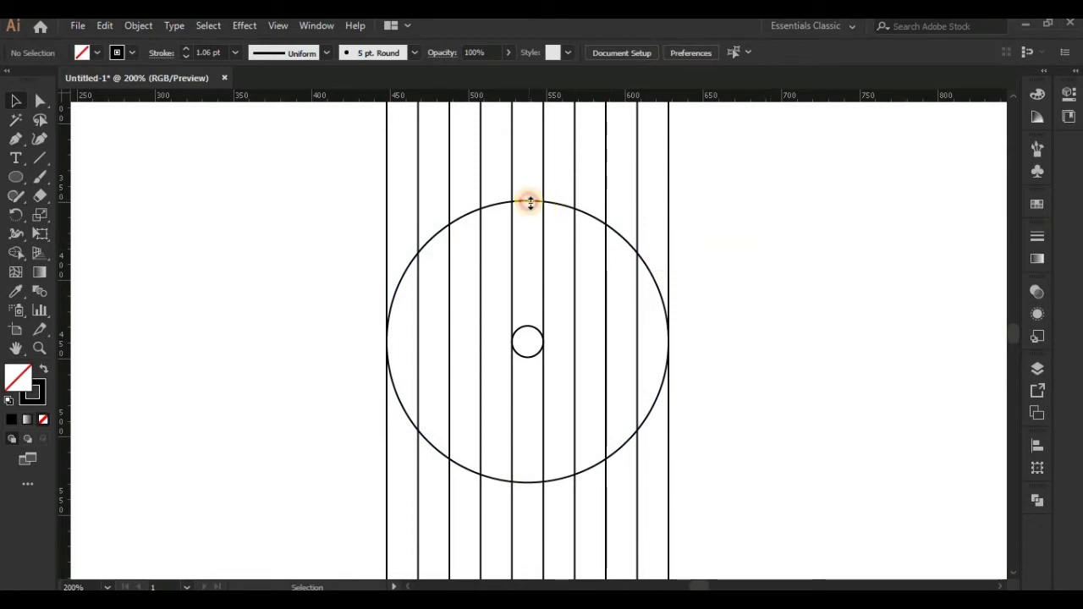
left_click(529, 201)
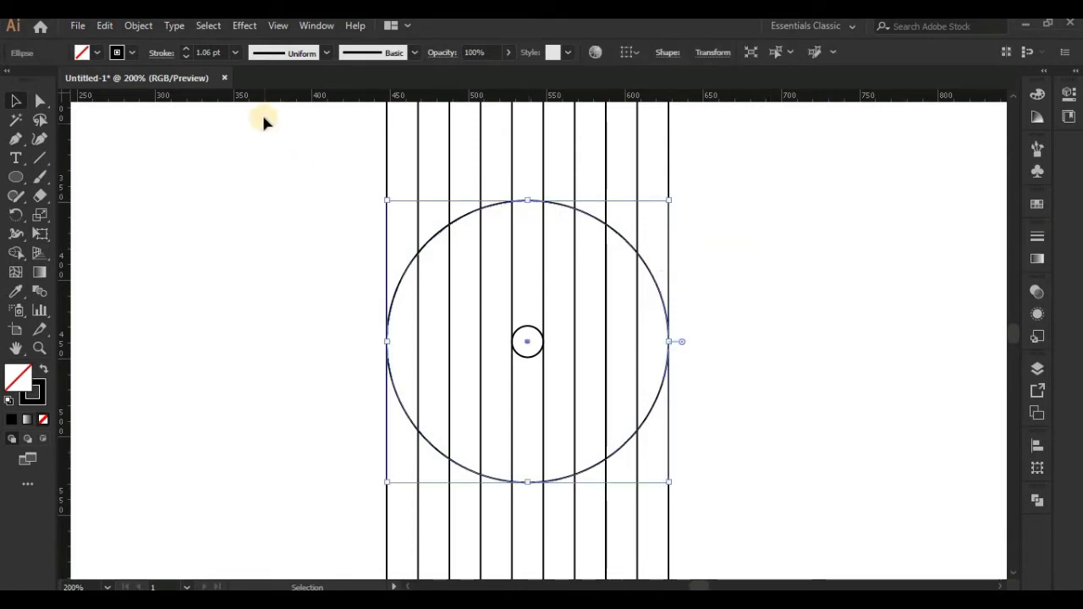
left_click(289, 225)
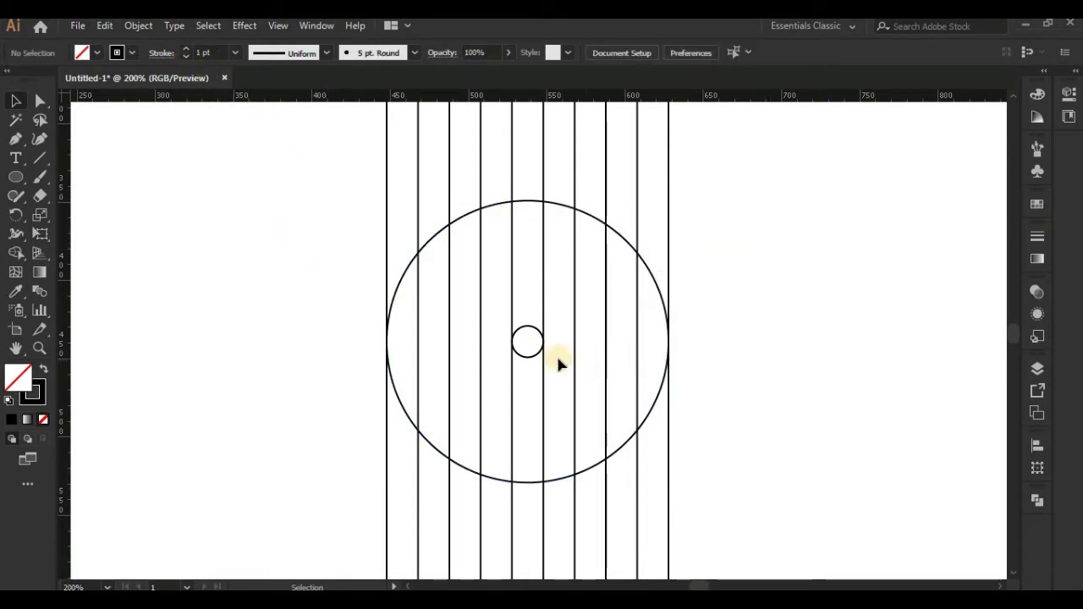
left_click(535, 354)
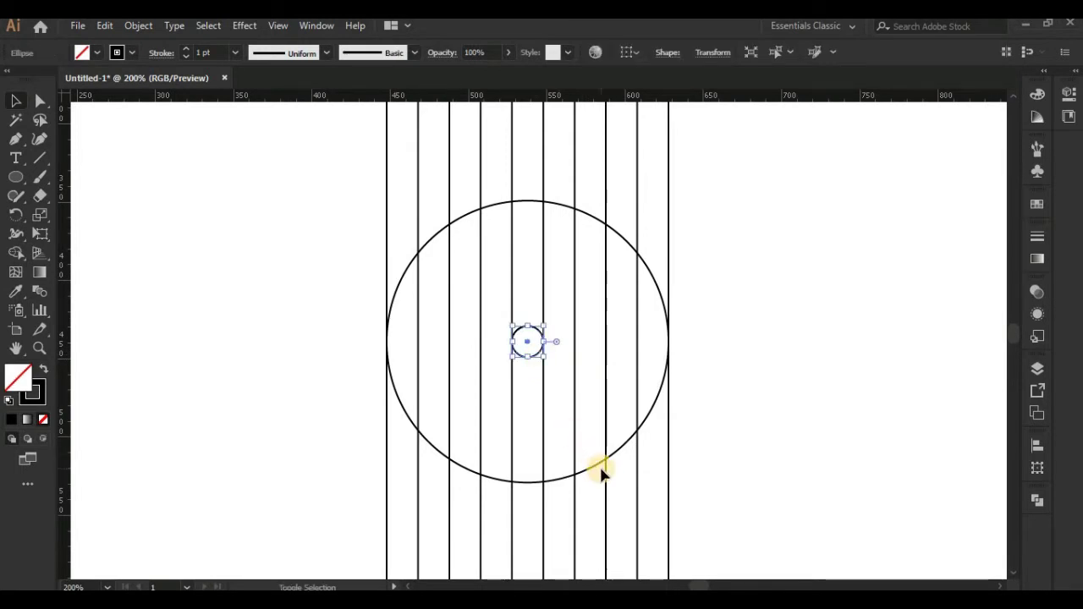
left_click(597, 469, "shift")
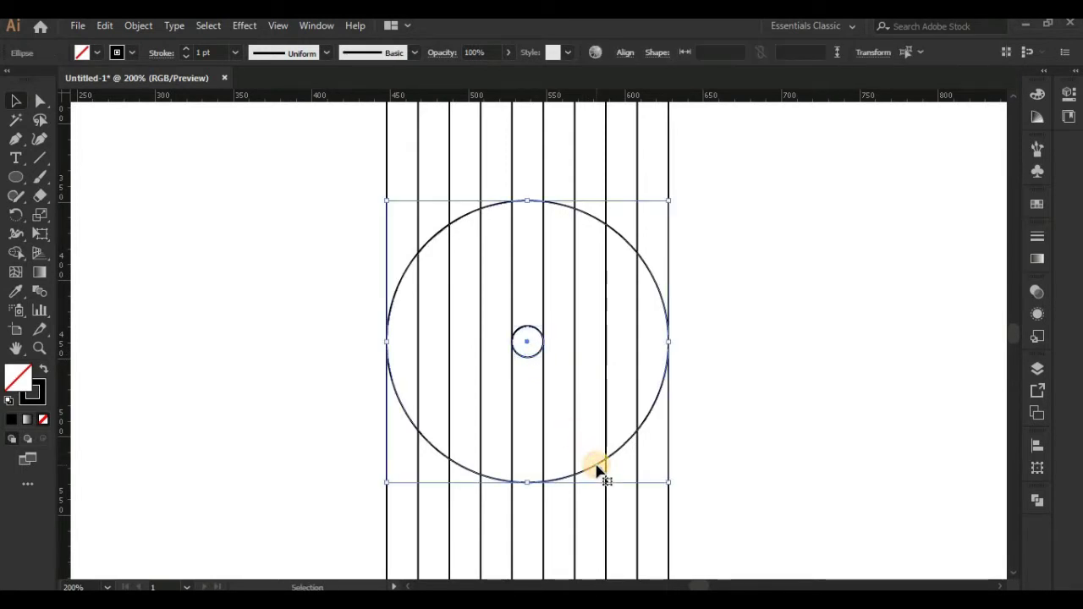
- Make a blend between the two selected circles
left_click(133, 28)
left_click(116, 31)
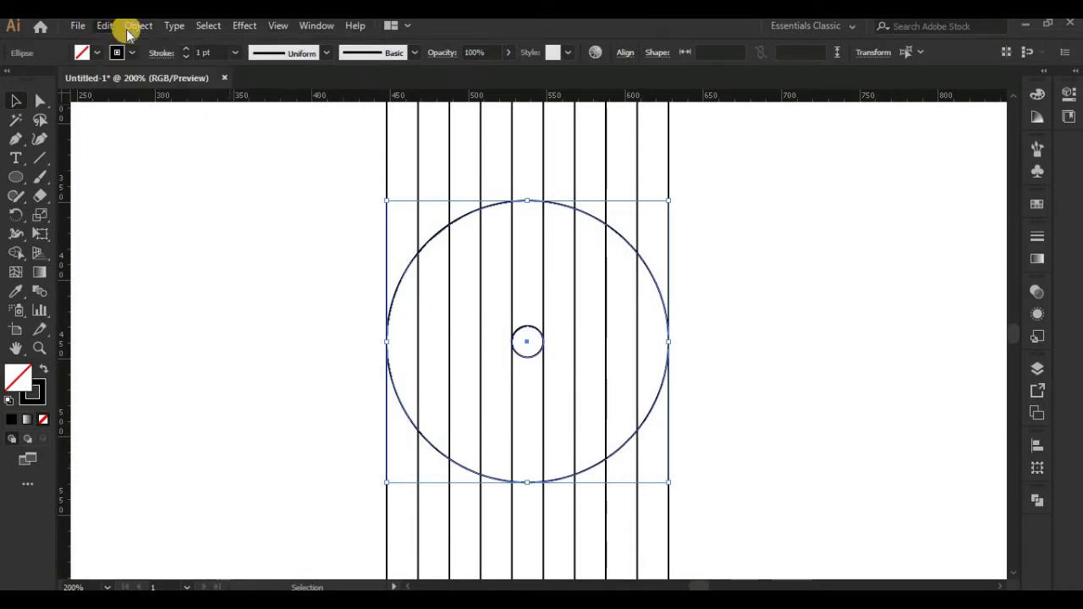
mouse_move(198, 438)
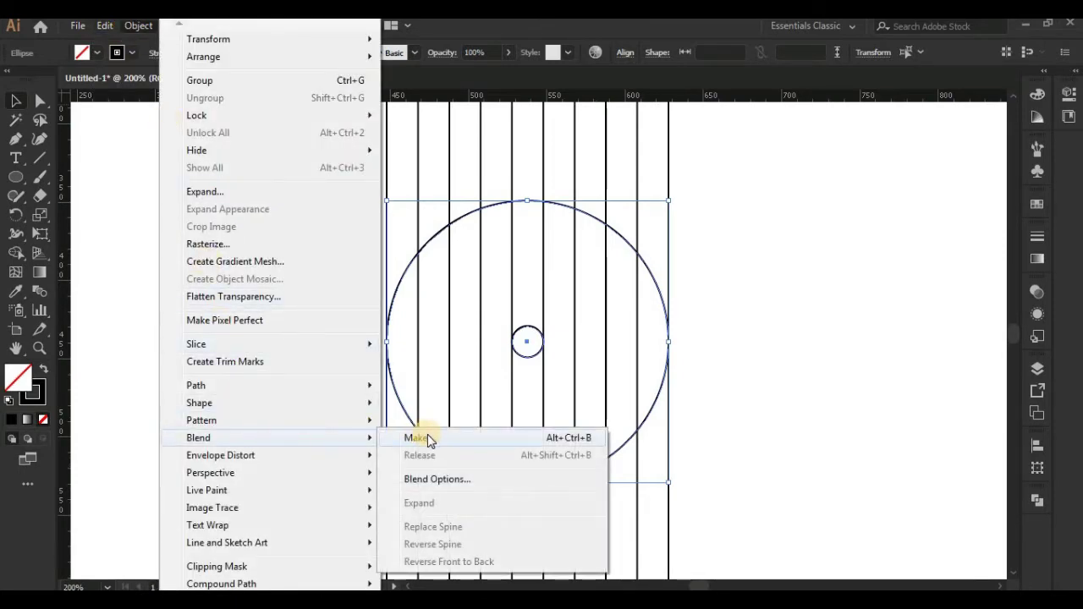
left_click(428, 438)
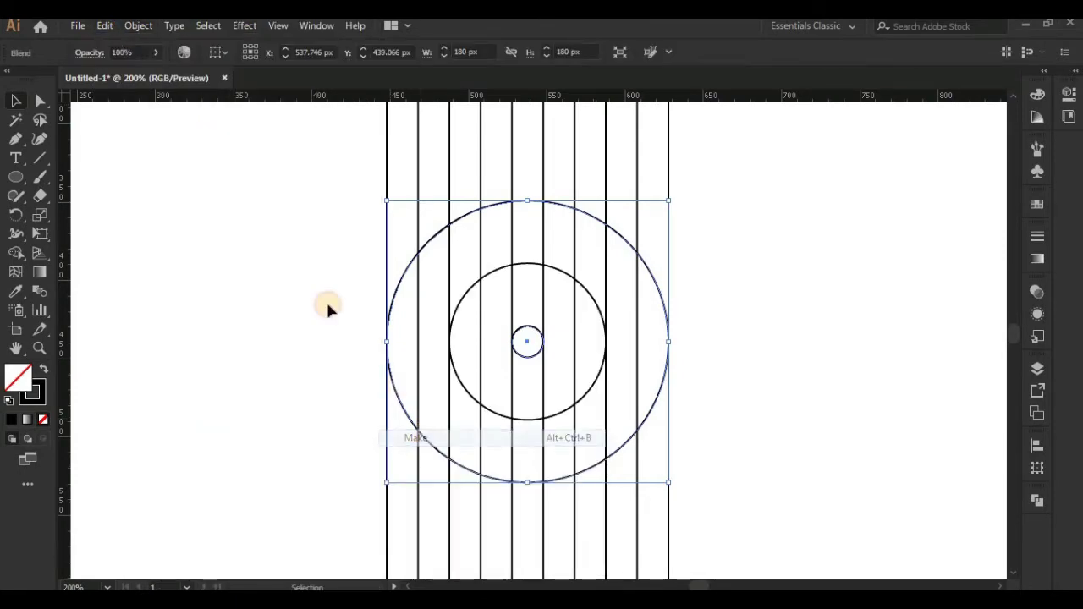
- Set the blend spacing to 3 Specified Steps with Preview on
double_click(40, 285)
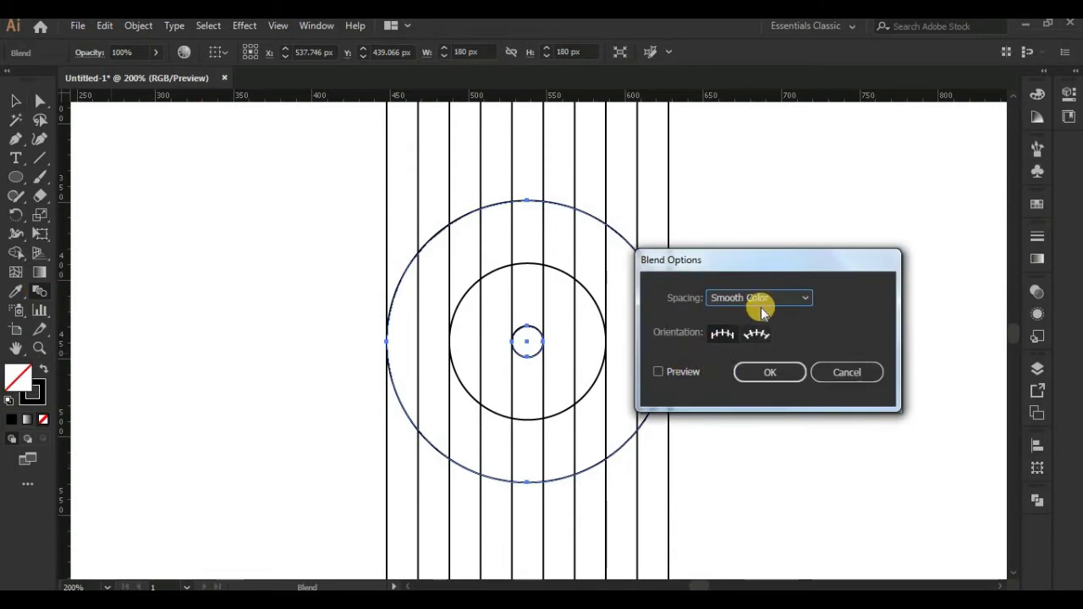
left_click(763, 305)
left_click(766, 332)
left_click(685, 372)
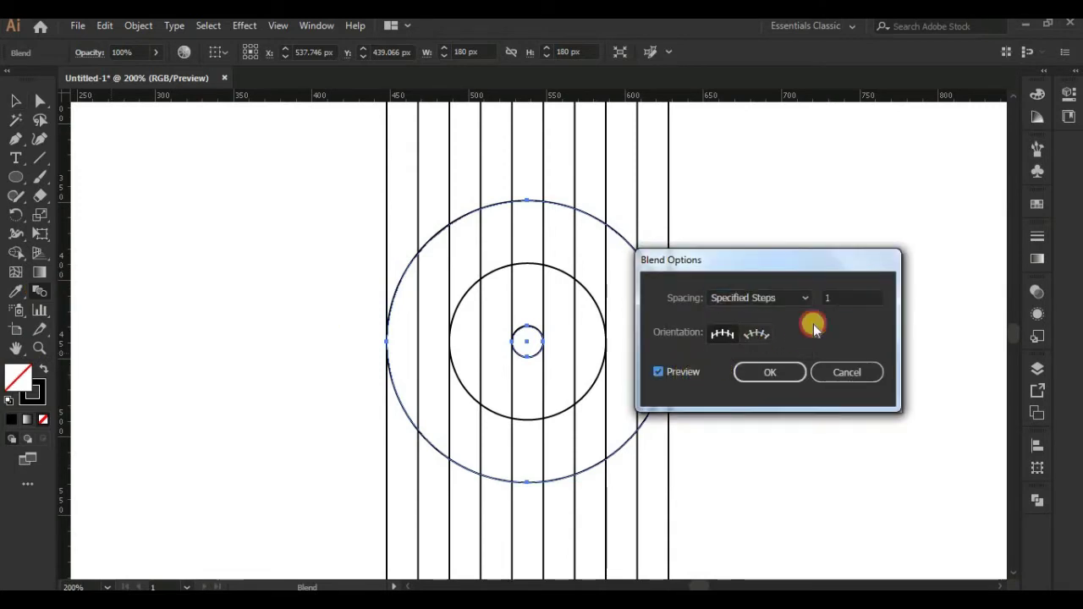
key("Up")
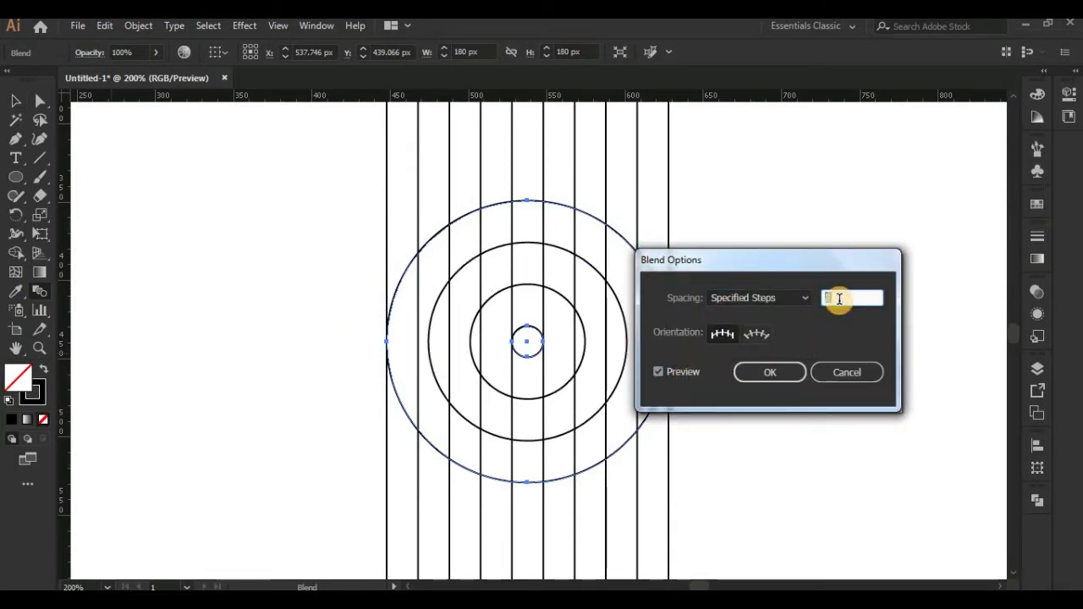
key("Up")
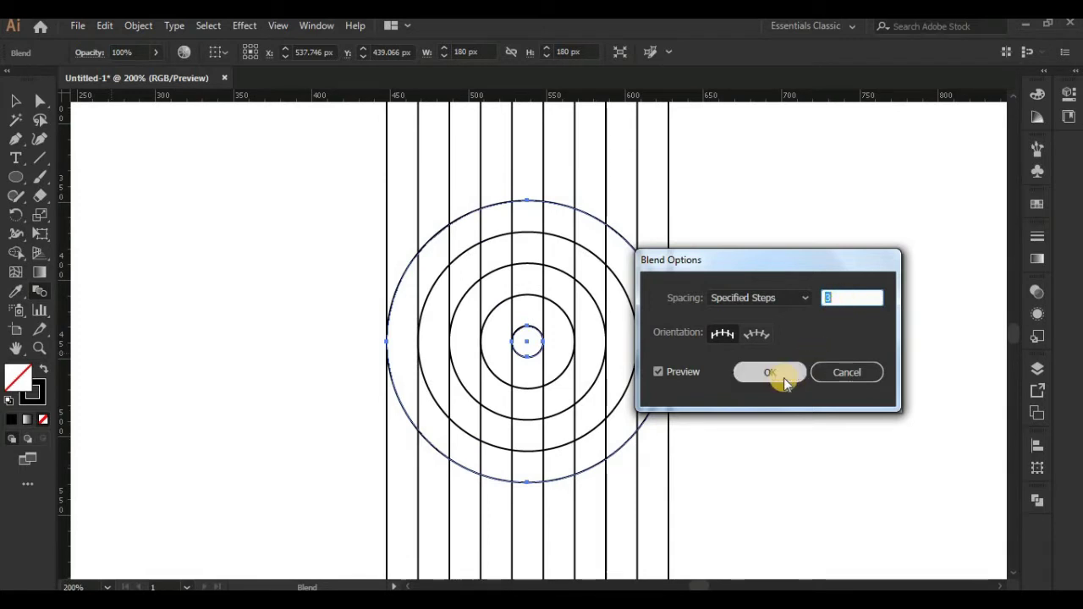
left_click(784, 377)
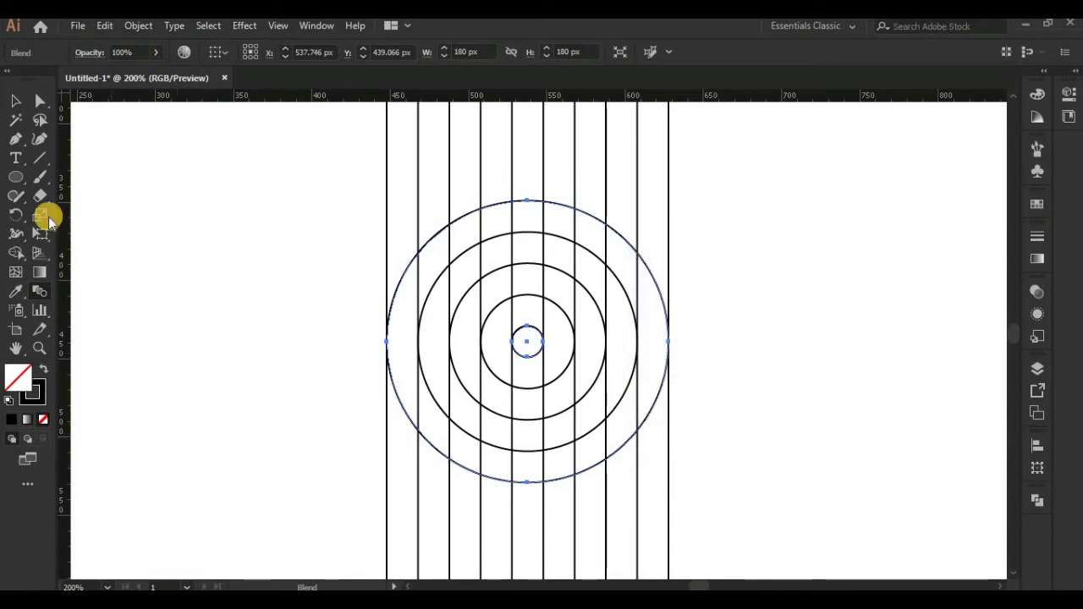
left_click(15, 106)
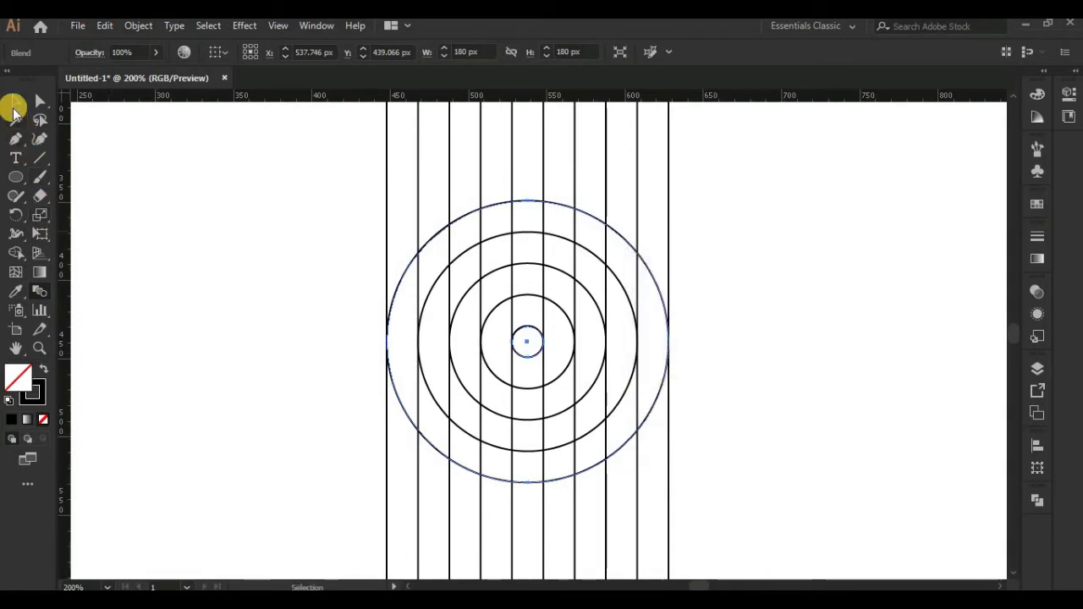
left_click(319, 282)
left_click(402, 275)
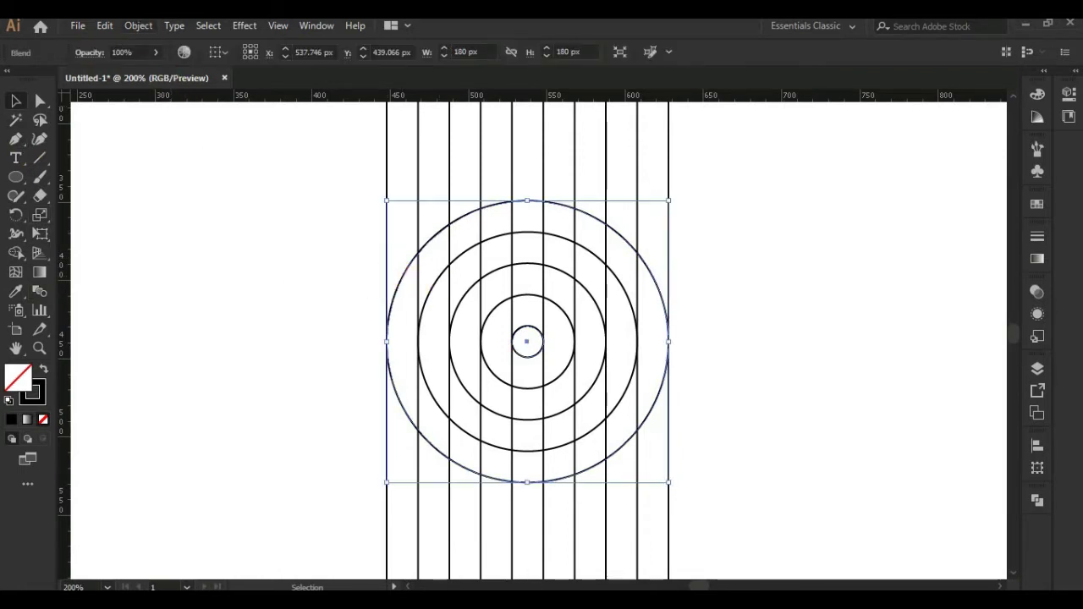
- Expand the blend and ungroup the resulting circles
left_click(140, 27)
left_click(215, 193)
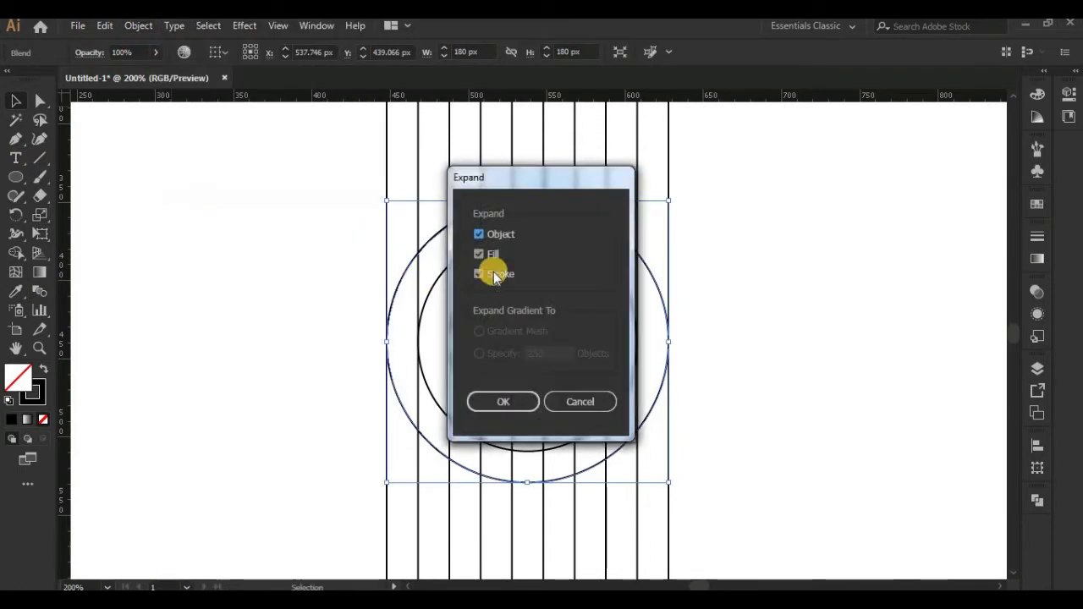
left_click(515, 400)
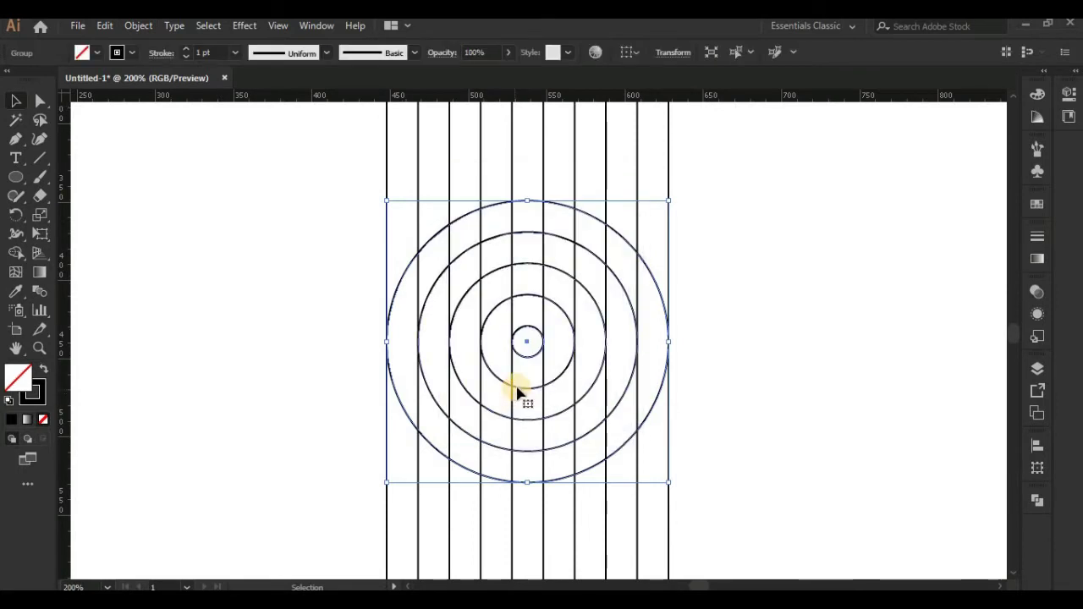
right_click(520, 391)
left_click(560, 266)
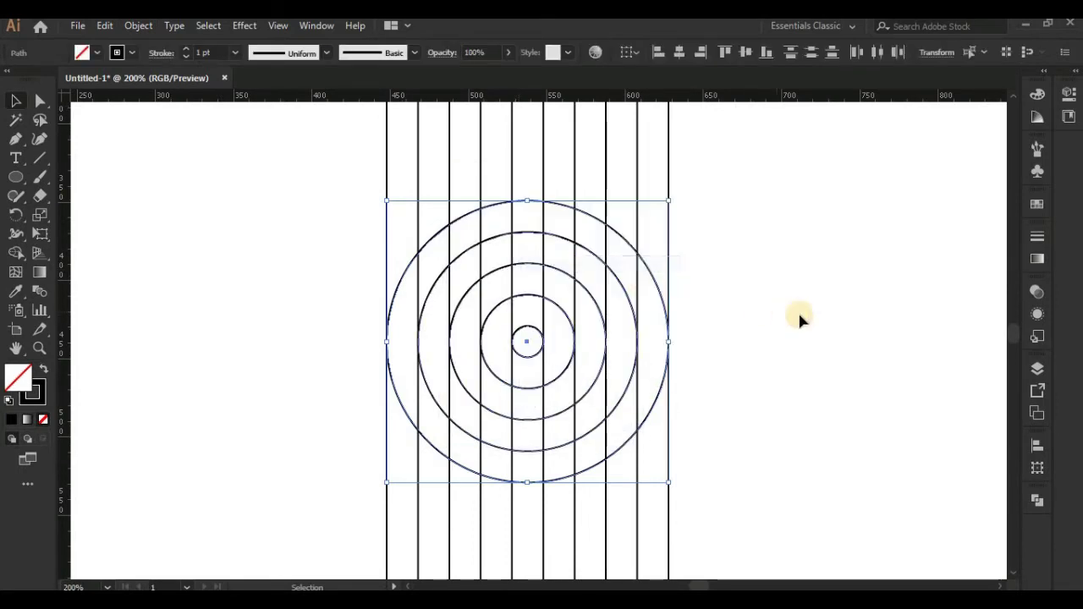
- Shift-select the concentric circles from the outer ring to the centre one
left_click(801, 317)
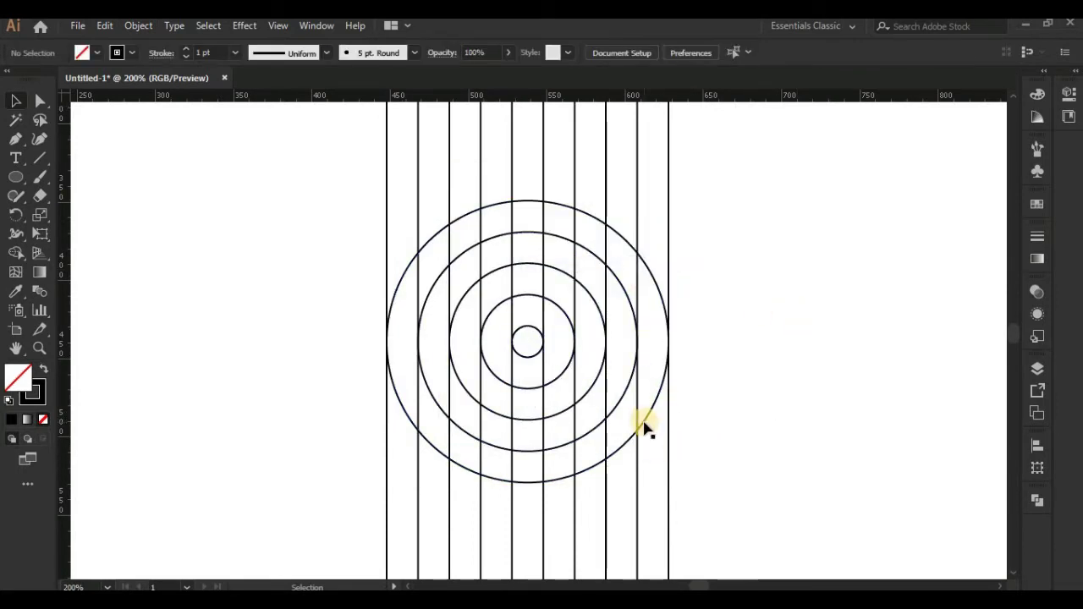
left_click(643, 426)
left_click(615, 409, "shift")
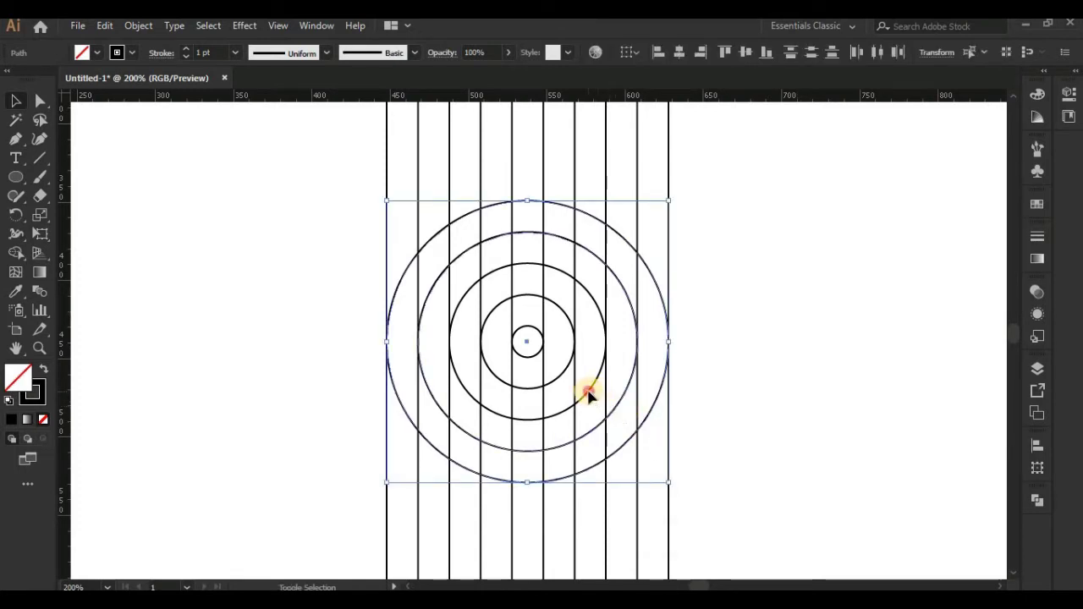
left_click(590, 395, "shift")
left_click(523, 359, "shift")
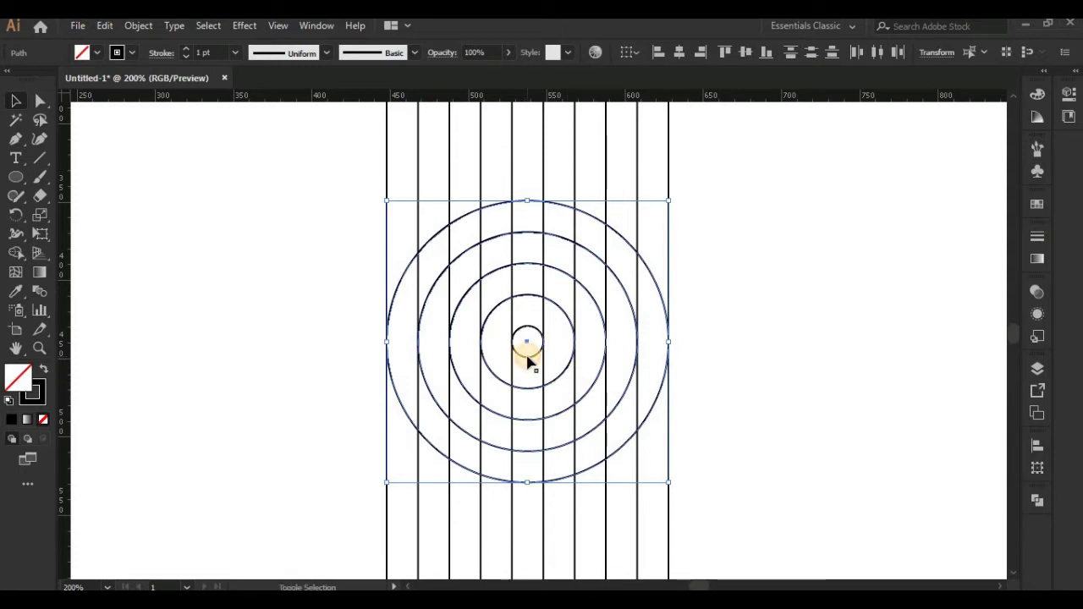
scroll(542, 393, "right", 5)
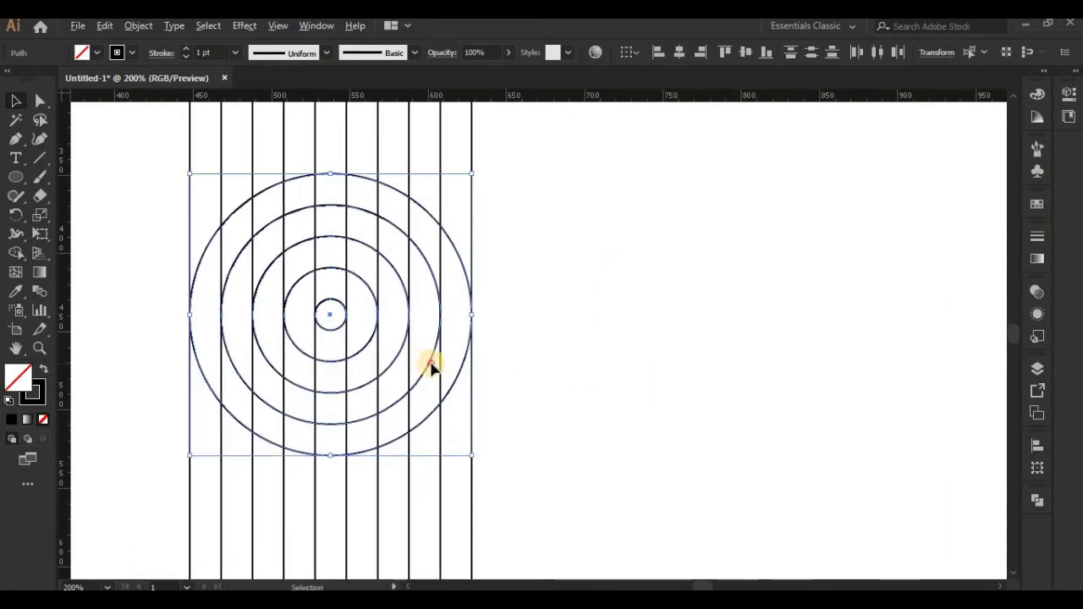
- Drag a copy of the circles to the right, overlapping the original, and group it
left_click_drag(431, 366, 663, 375)
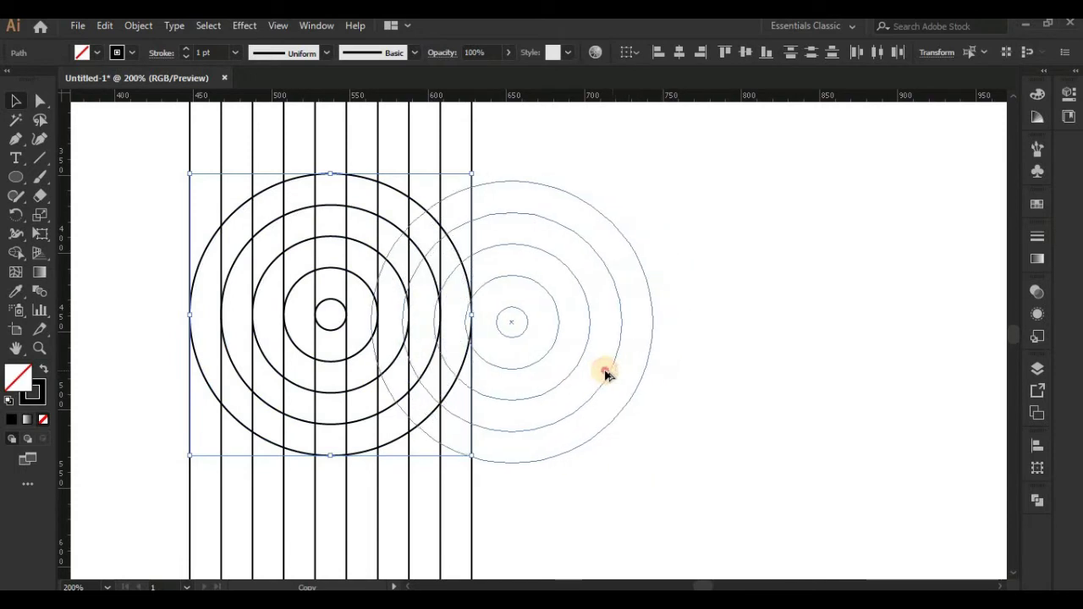
left_click_drag(659, 375, 558, 373)
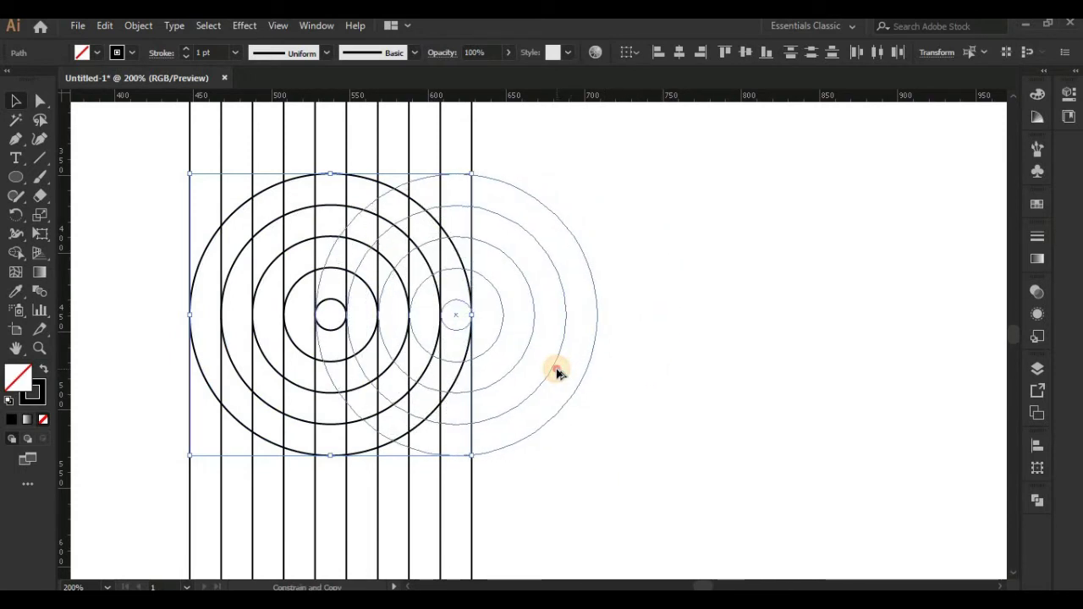
left_click_drag(555, 372, 555, 372)
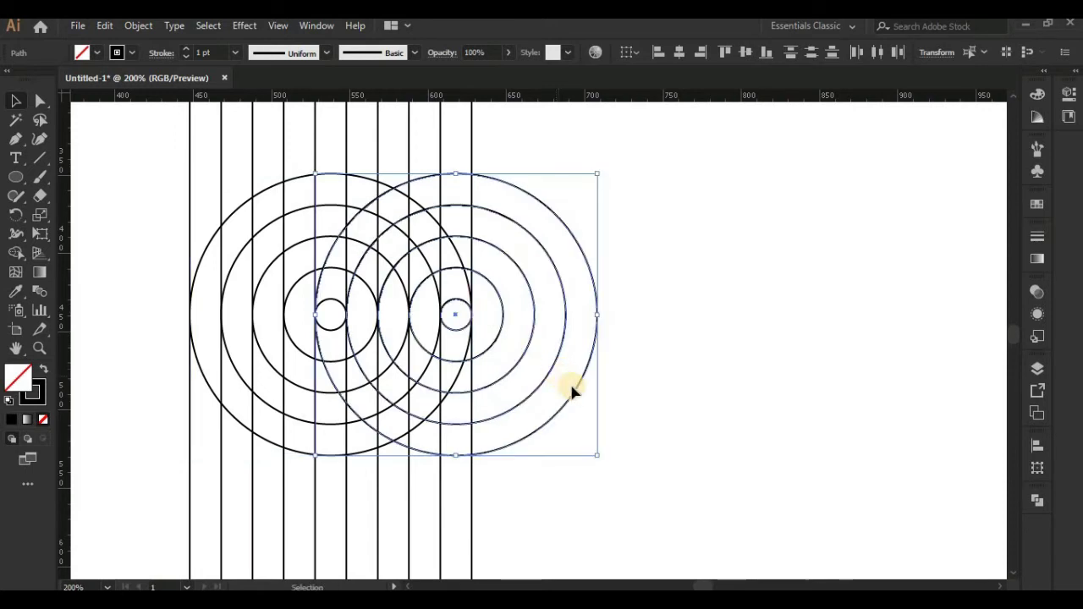
right_click(571, 374)
left_click(627, 157)
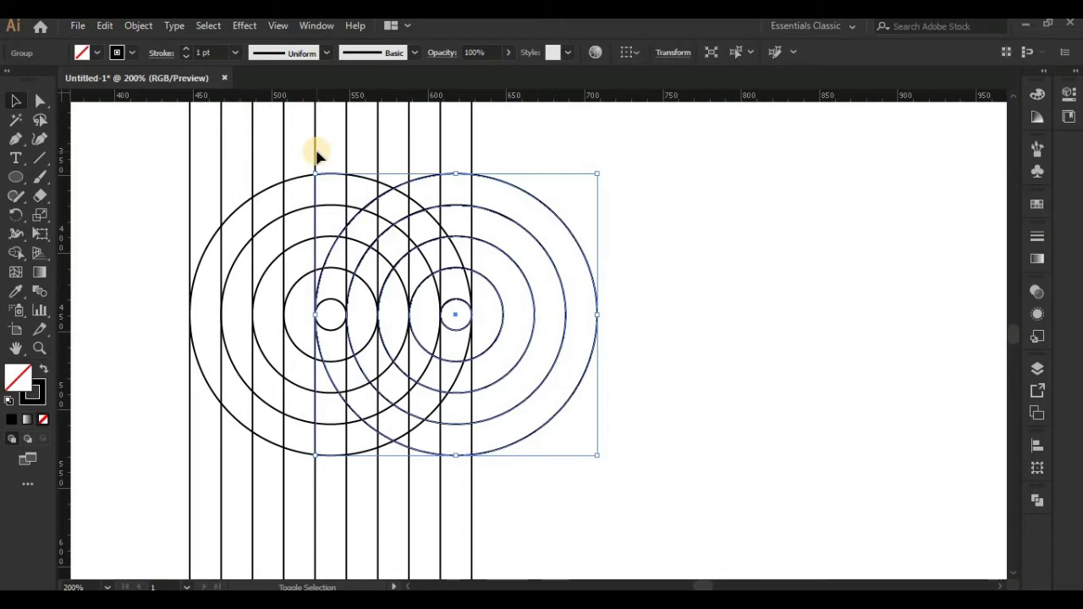
- Align the copy's left edge to the original's centre vertical line as key object
left_click(316, 155, "shift")
left_click(316, 154)
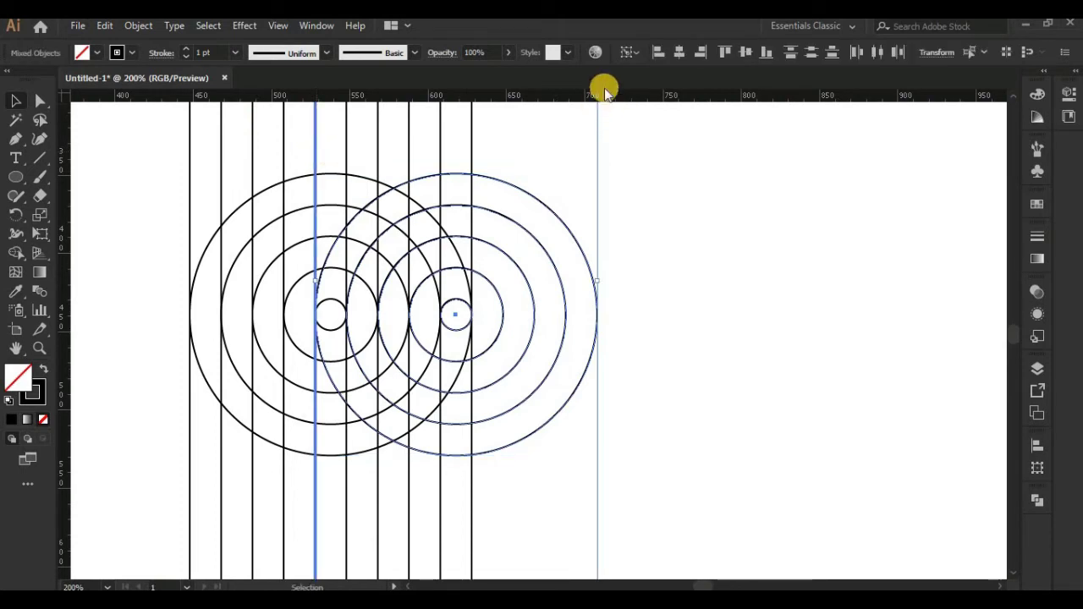
left_click(658, 52)
left_click(645, 311)
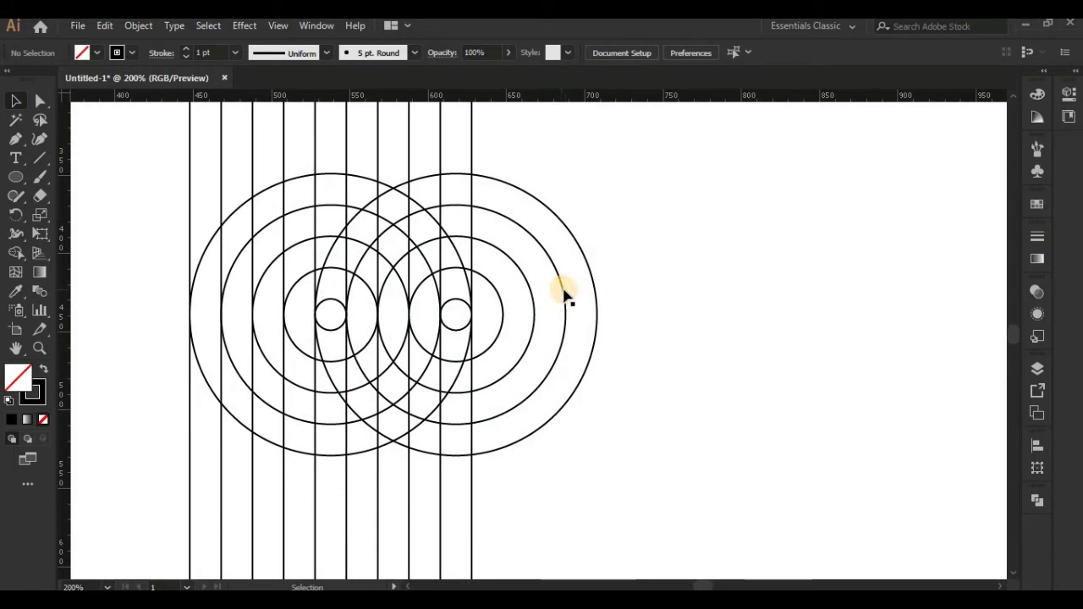
- Ungroup the copied circles and deselect
left_click(565, 294)
right_click(566, 291)
left_click(633, 424)
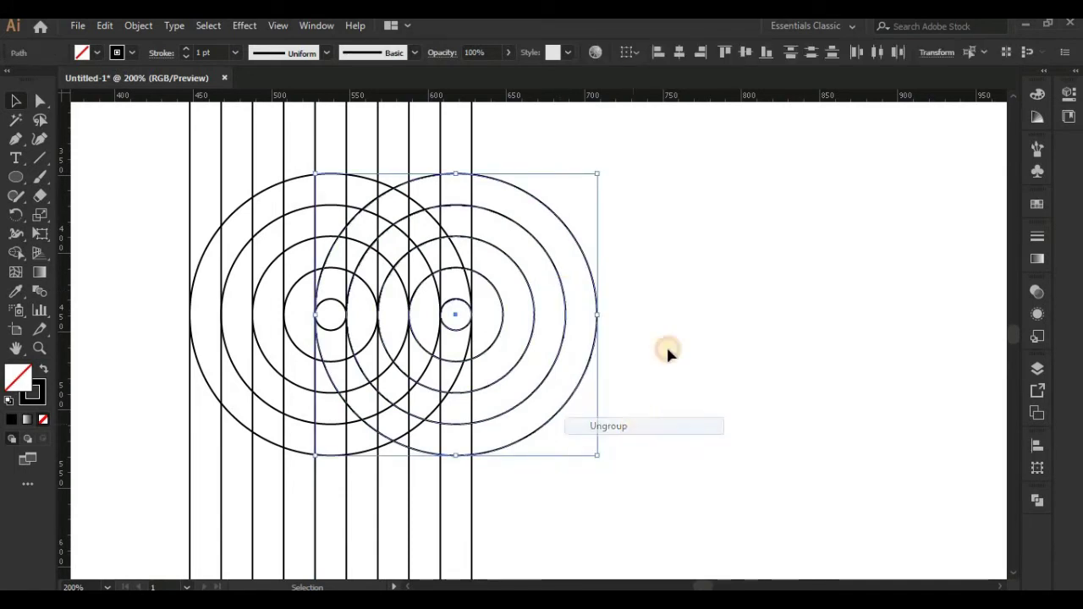
left_click(588, 242)
scroll(610, 279, "up", 3)
scroll(609, 280, "left", 2)
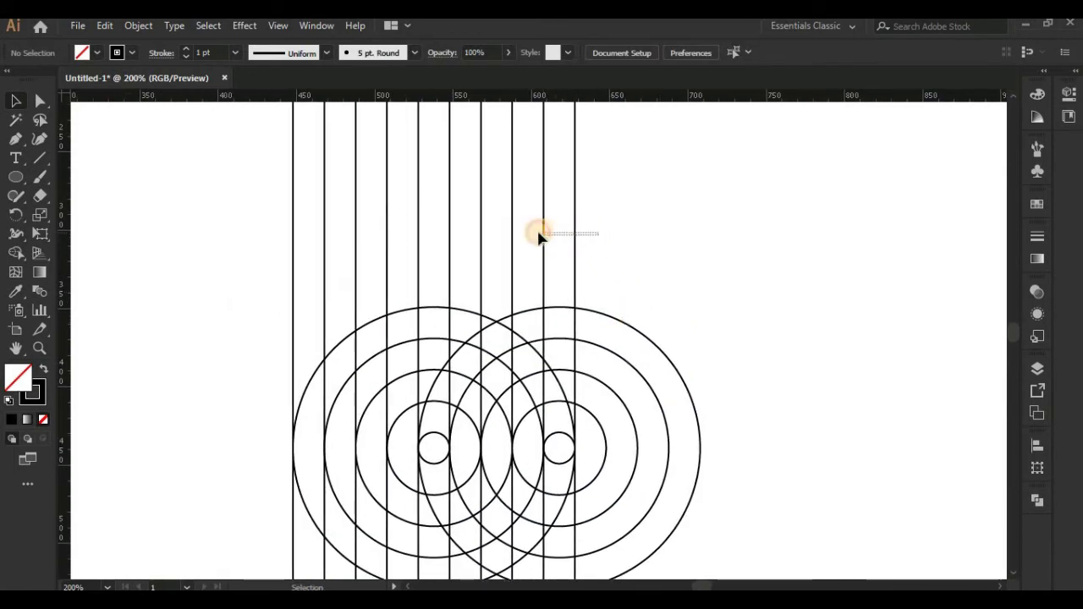
- Duplicate two vertical lines, rotate the copies horizontal and group them
left_click_drag(539, 237, 525, 224)
left_click(105, 26)
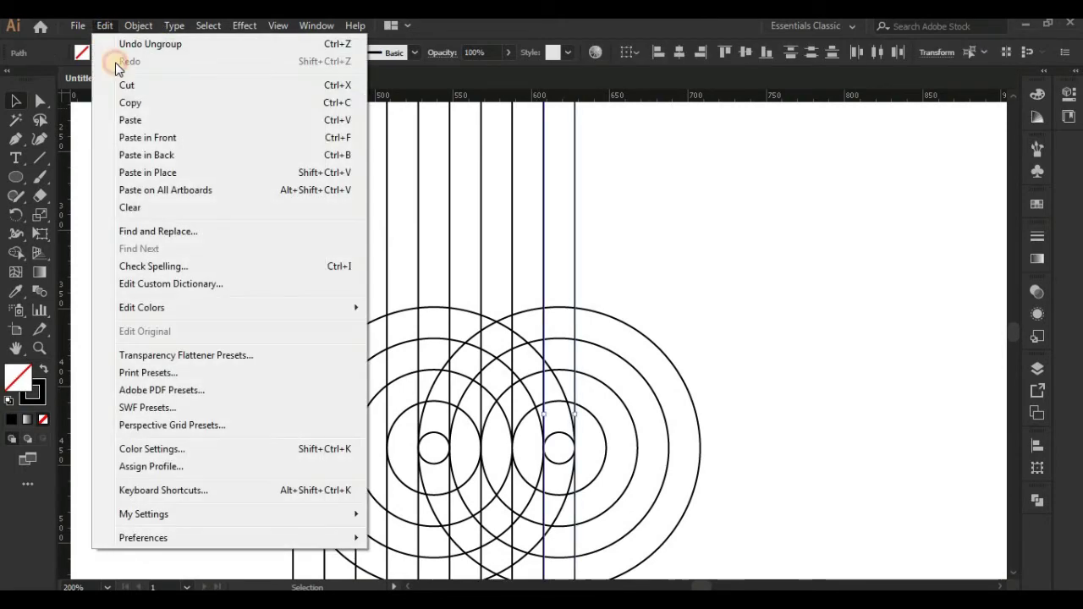
left_click(129, 107)
left_click(105, 26)
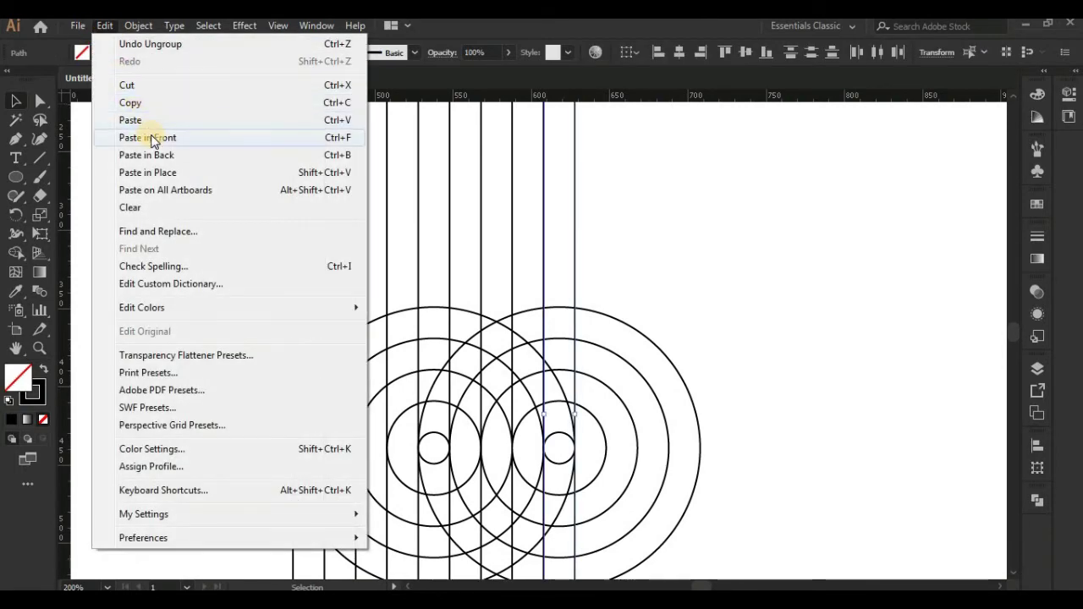
left_click(151, 138)
key("ctrl+1")
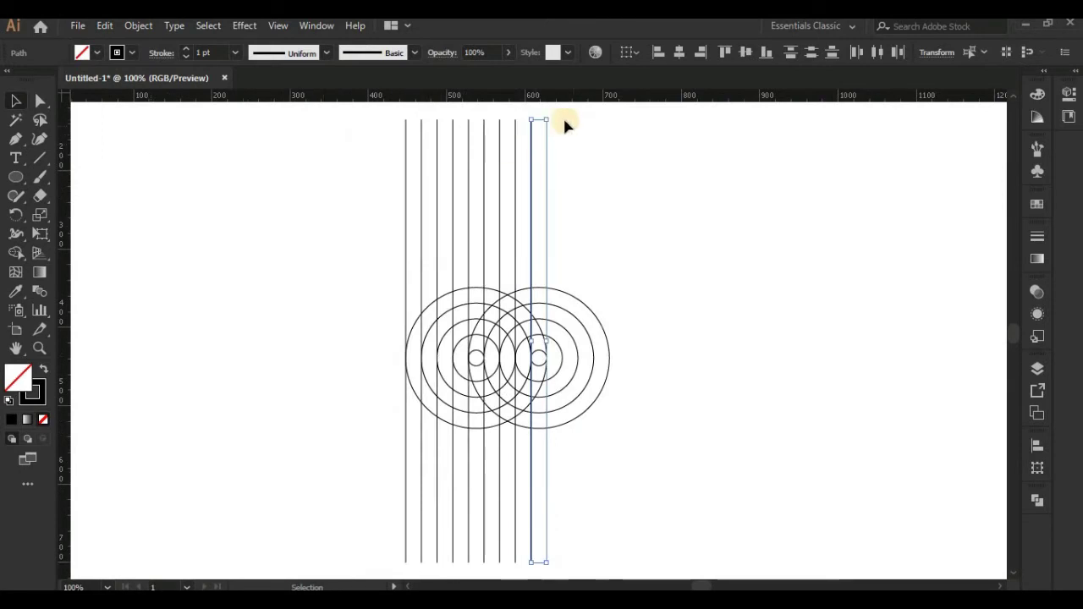
left_click_drag(552, 119, 694, 330)
right_click(699, 343)
left_click(756, 131)
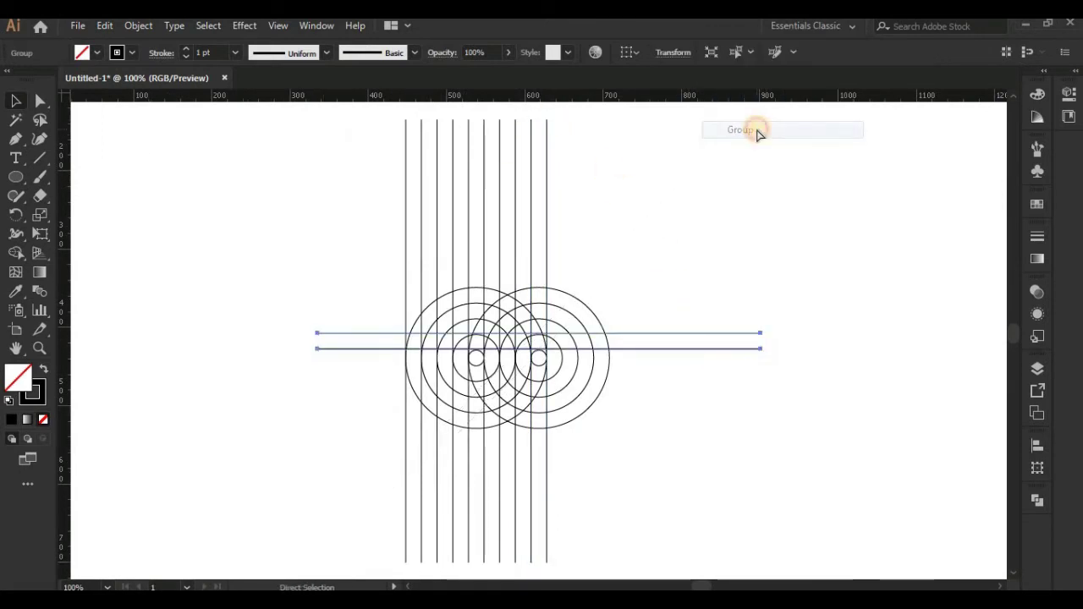
- Top-align the horizontal lines to the outer right circle
key("ctrl+plus")
key("ctrl+plus")
key("ctrl+plus")
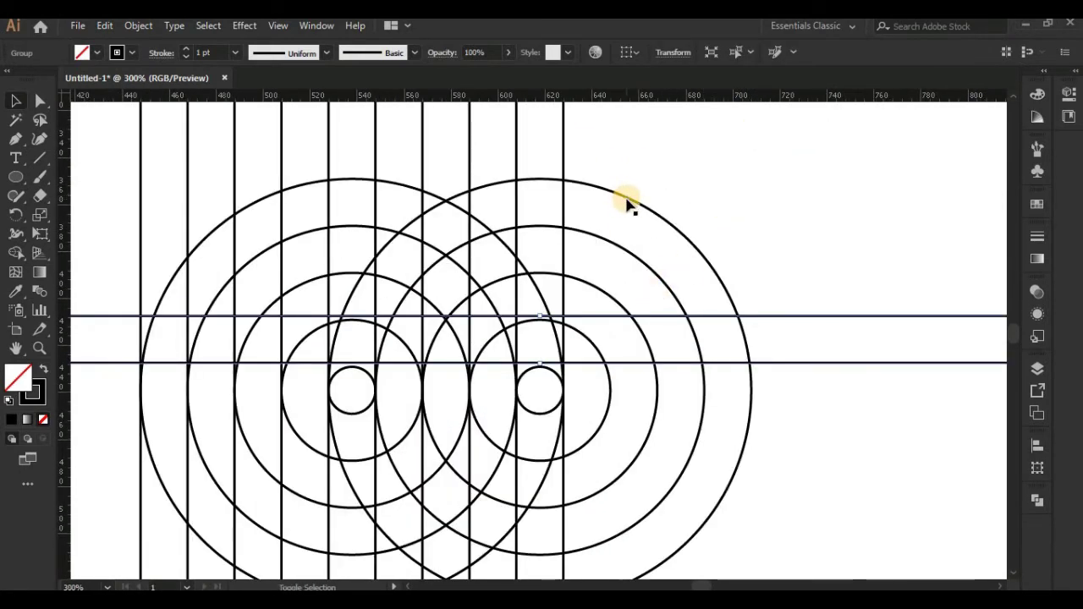
key("ctrl+shift+a")
left_click_drag(875, 266, 856, 471)
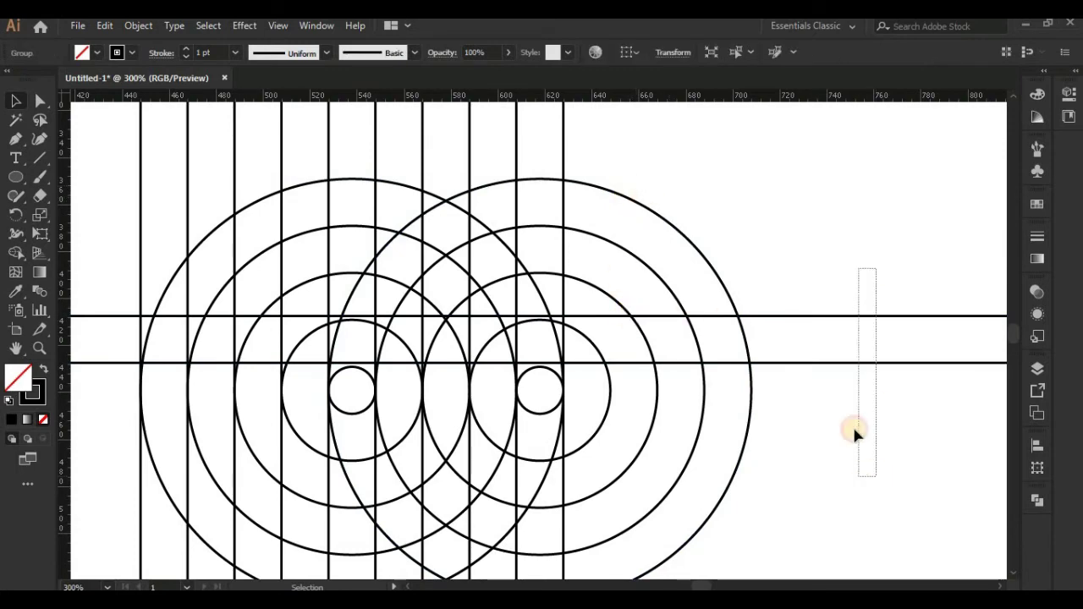
left_click(677, 227)
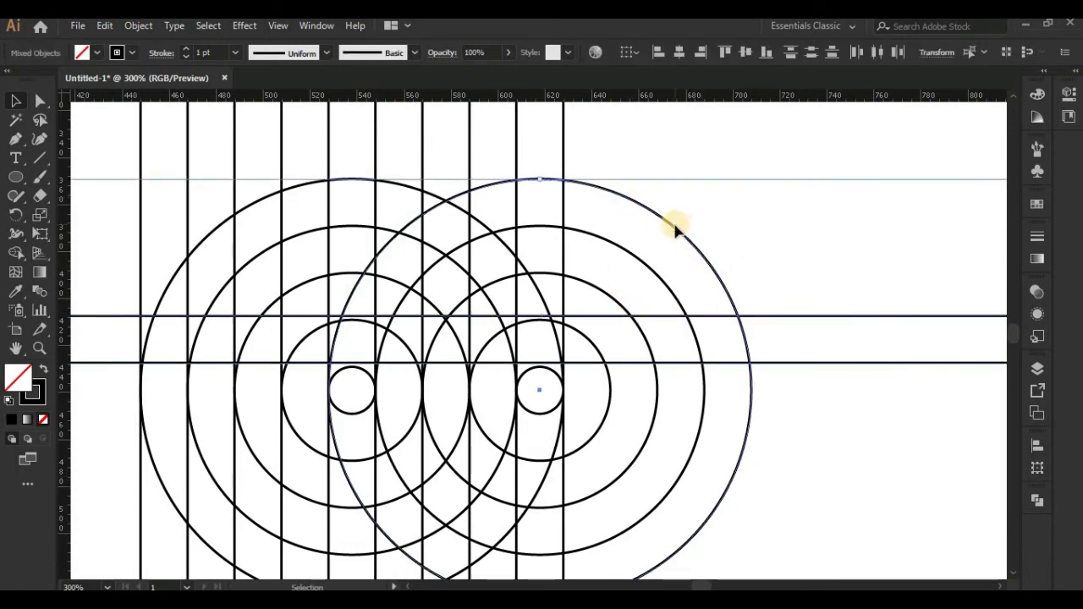
left_click(722, 53)
left_click(817, 326)
key("ctrl+minus")
key("ctrl+minus")
- Ungroup the horizontal lines and marquee-select all lines and circles
right_click(746, 284)
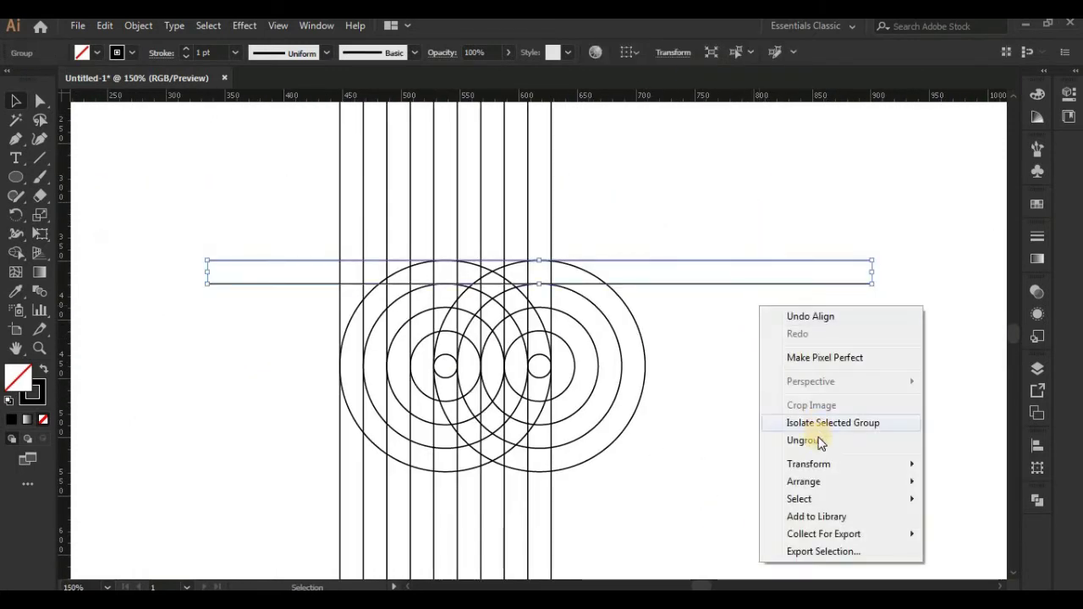
left_click(817, 440)
left_click(587, 222)
left_click_drag(216, 162, 704, 521)
- With Shape Builder and a black fill, merge the right stem and curve cells into the right J
left_click(15, 252)
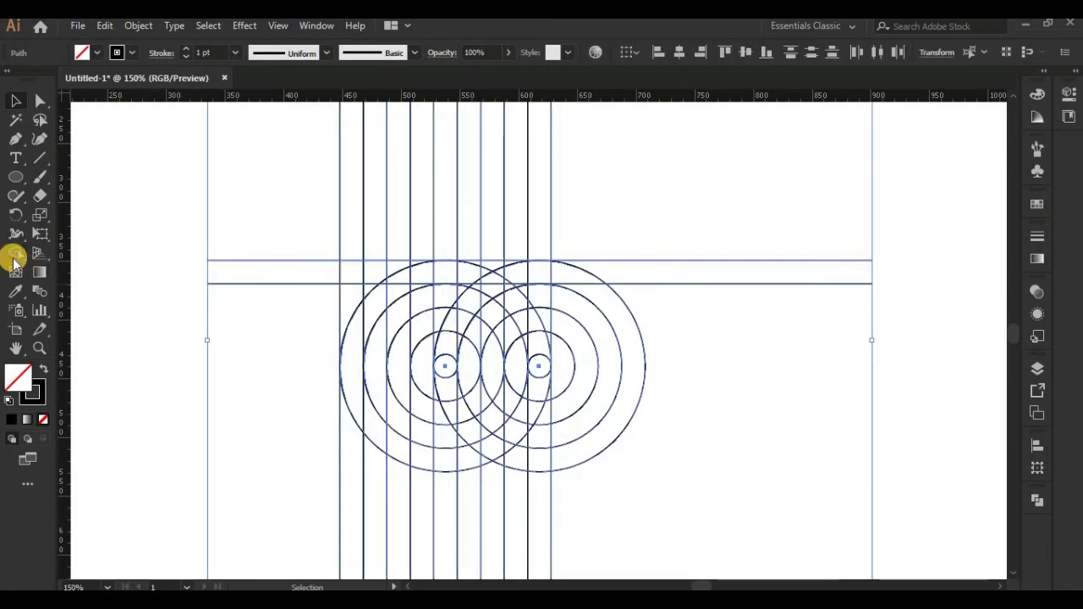
key("ctrl+plus")
key("ctrl+plus")
key("ctrl+plus")
scroll(550, 237, "down", 1)
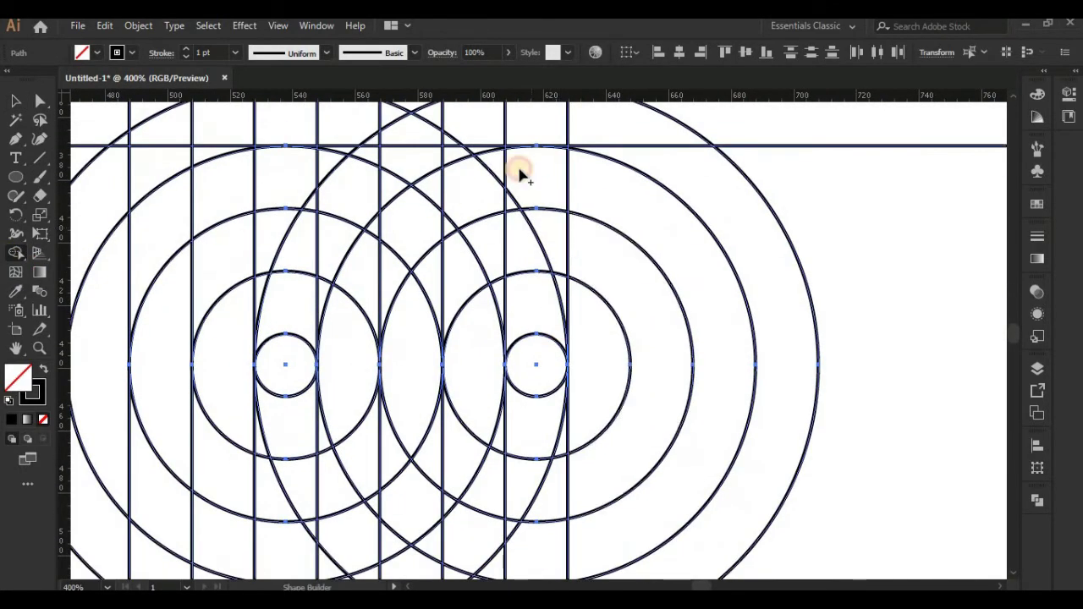
scroll(254, 339, "up", 1)
left_click(43, 369)
key("ctrl+minus")
left_click_drag(527, 347, 550, 304)
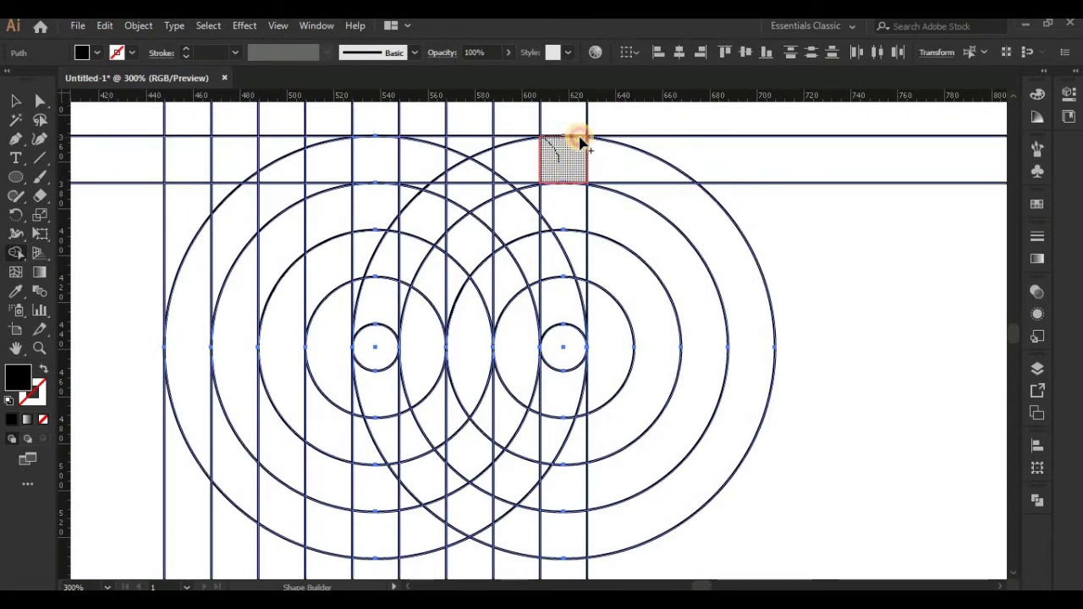
mouse_move(581, 141)
left_mouse_down()
mouse_move(563, 270)
mouse_move(581, 285)
mouse_move(566, 354)
left_mouse_up()
mouse_move(565, 408)
left_mouse_down()
mouse_move(533, 416)
mouse_move(546, 438)
mouse_move(540, 477)
mouse_move(480, 515)
mouse_move(487, 481)
left_mouse_up()
left_click(16, 101)
- Merge the top bar cells and the smaller left J's stem and curved tail into black shapes
left_click(15, 252)
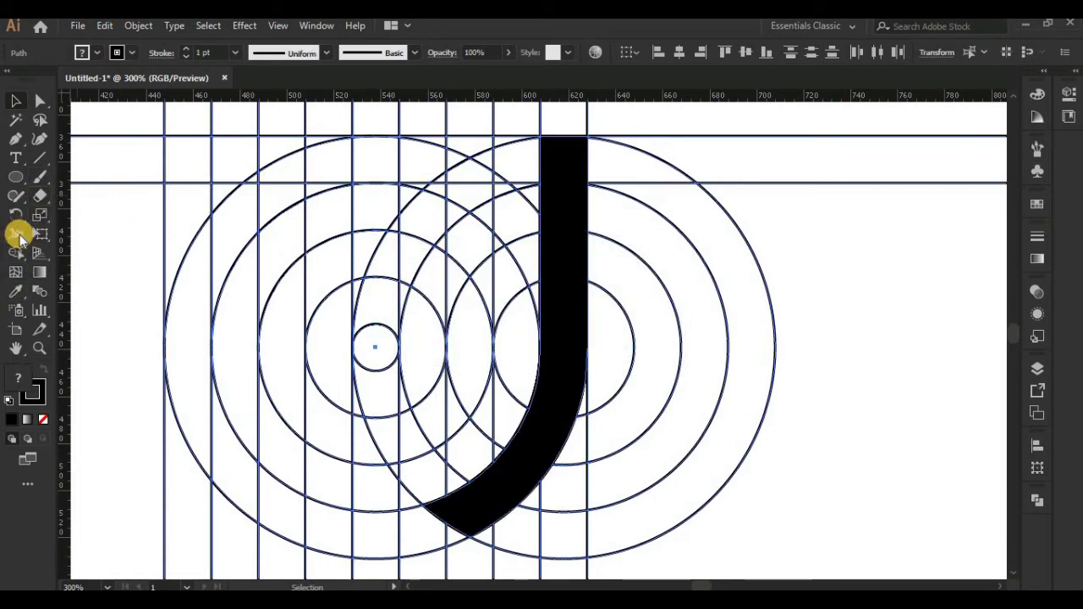
key("ctrl+a")
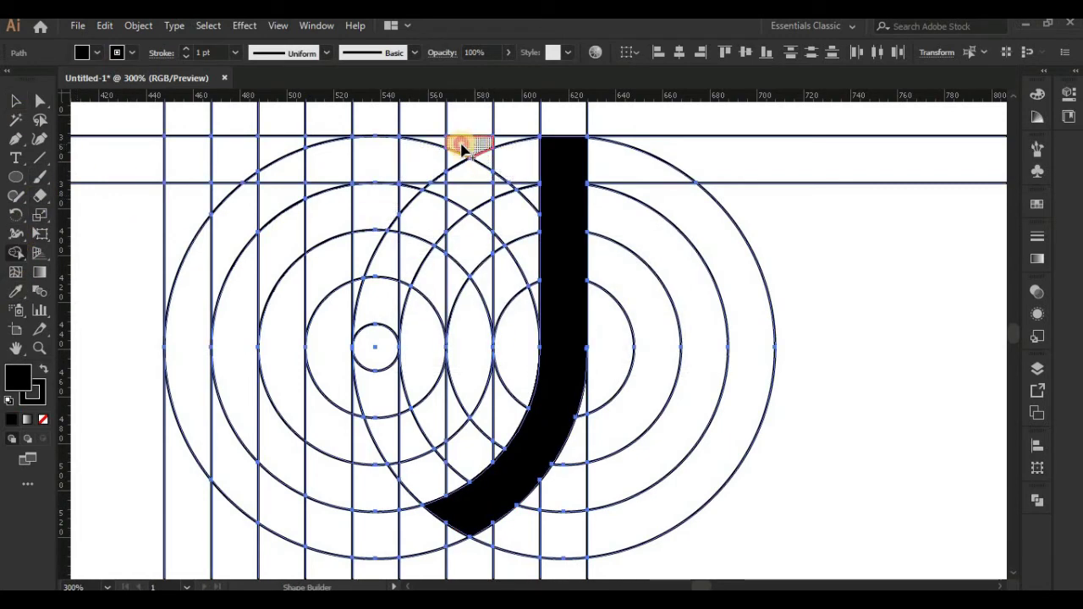
left_click_drag(463, 148, 353, 139)
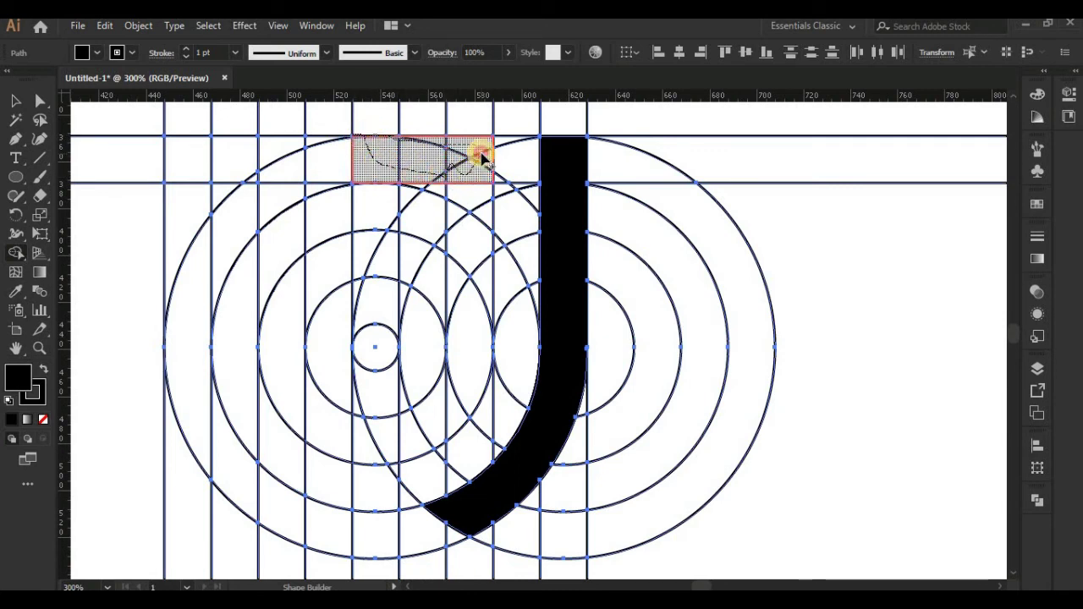
left_click_drag(363, 142, 406, 159)
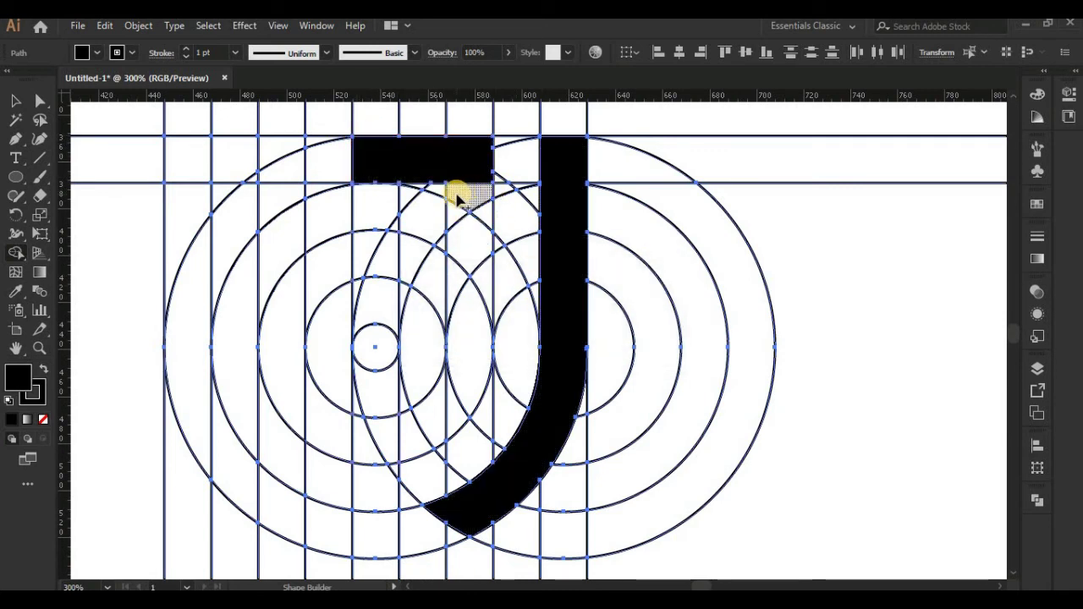
left_click_drag(473, 216, 458, 389)
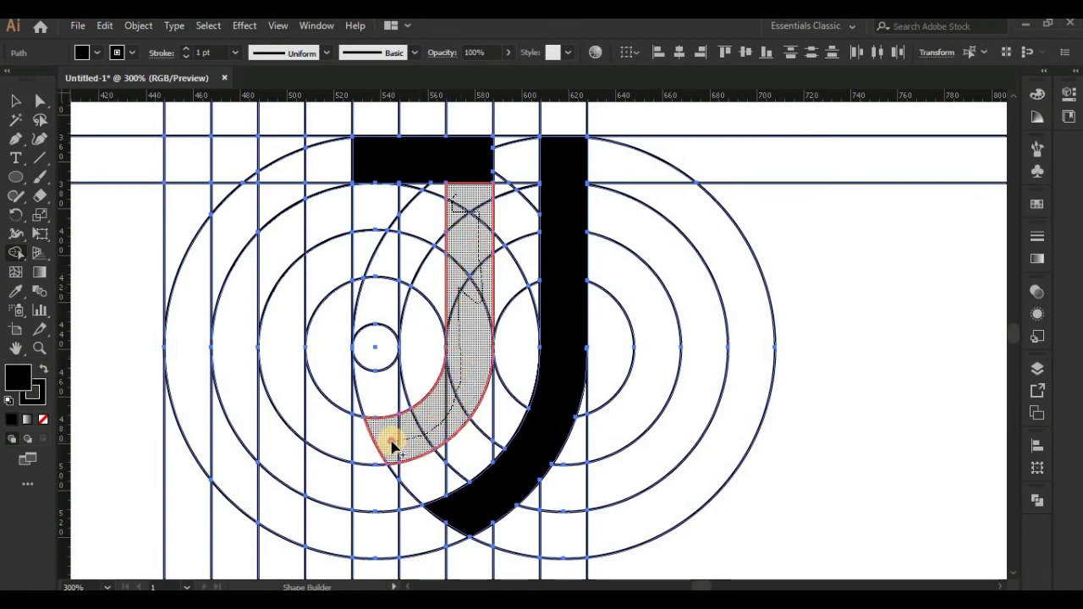
left_click_drag(458, 390, 392, 443)
- Group the top bar, left J and right J into one object
left_click(39, 99)
left_click(476, 162)
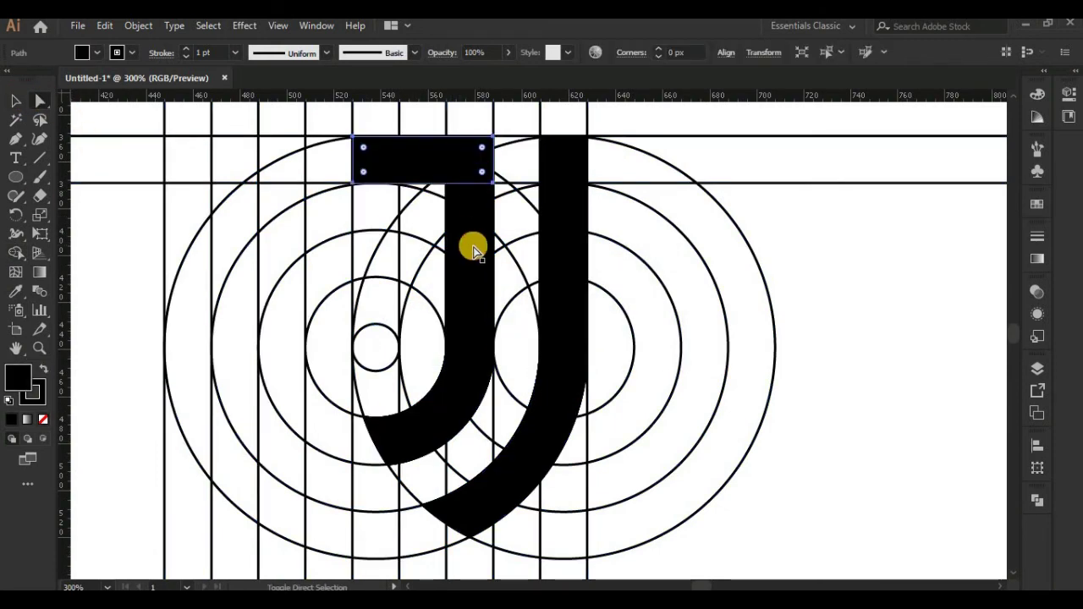
left_click(472, 246, "shift")
left_click(558, 260, "shift")
right_click(487, 202)
left_click(507, 297)
left_click(16, 99)
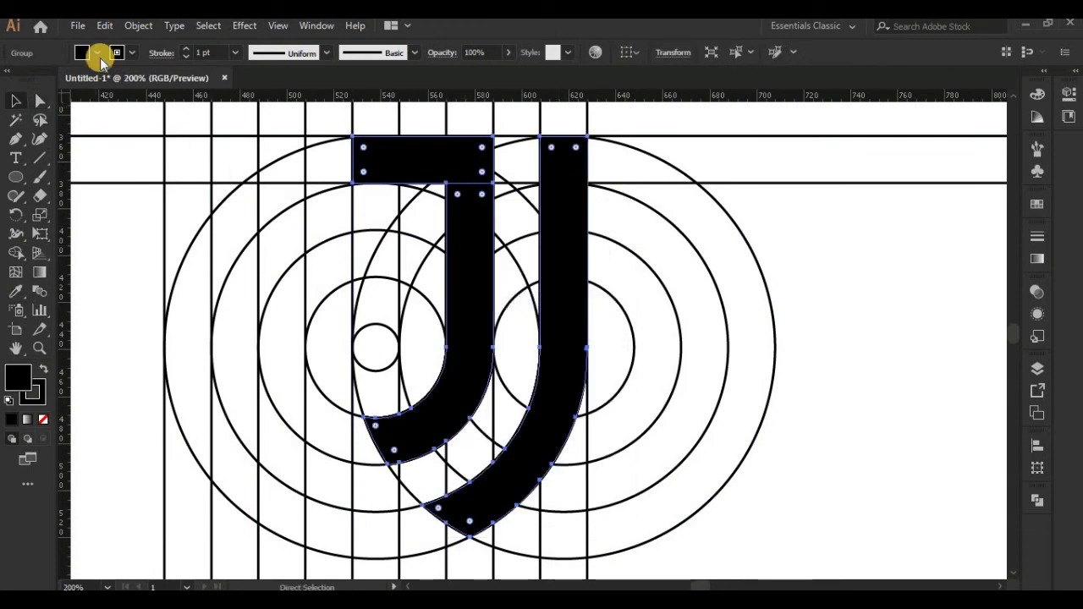
key("ctrl+1")
- Delete all construction lines and circles, keeping only the J group
left_click(265, 183)
left_click_drag(380, 276, 553, 307)
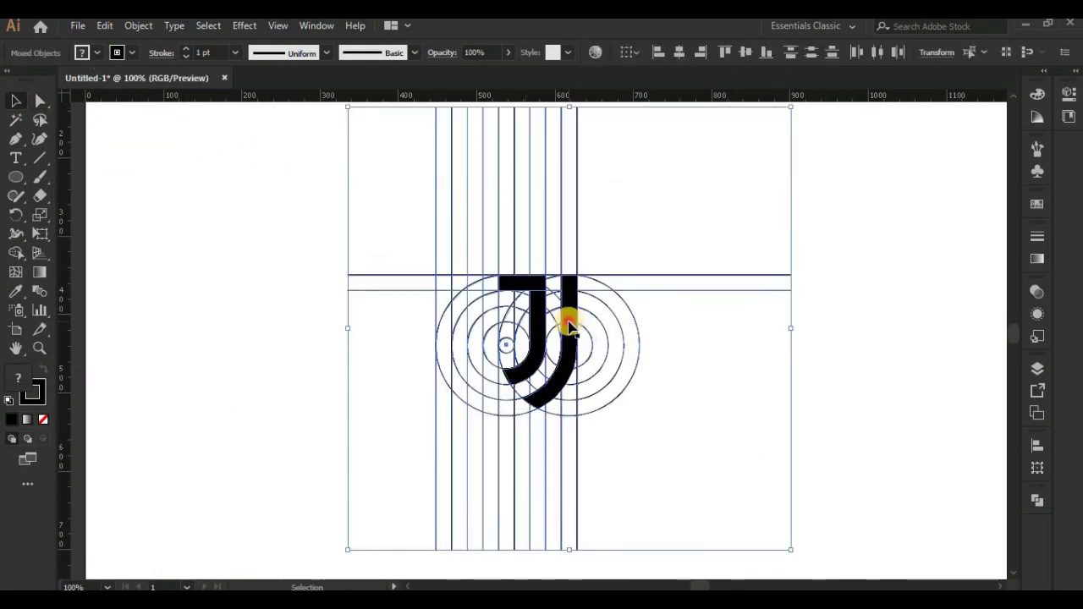
left_click(567, 317, "shift")
key("Delete")
- Add JUVENTUS text above the J in the Juventus Fans Bold font
left_click(15, 159)
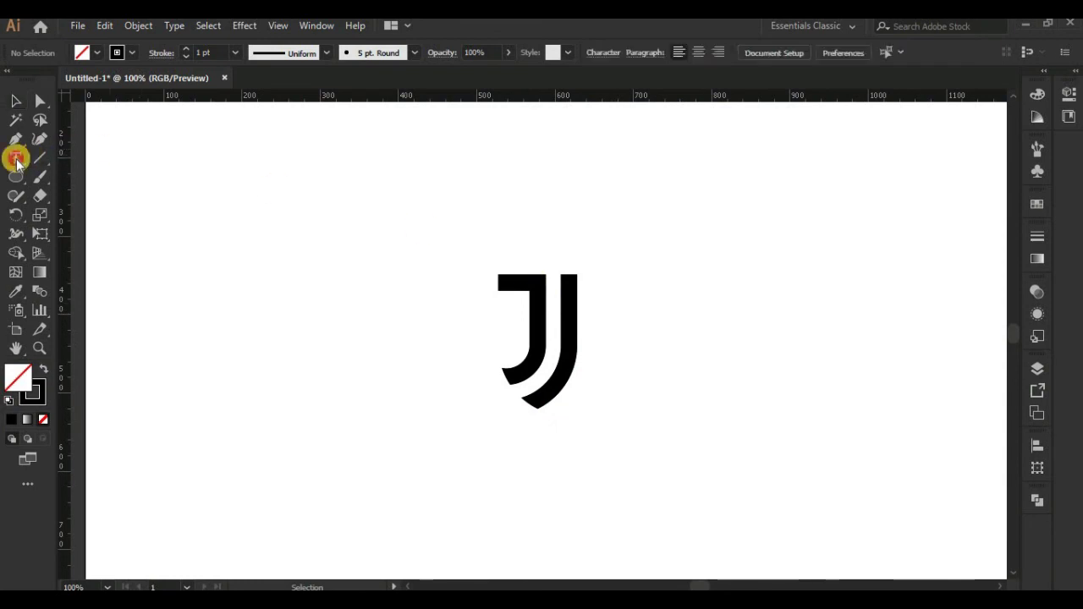
left_click(432, 218)
type("JUVANTA")
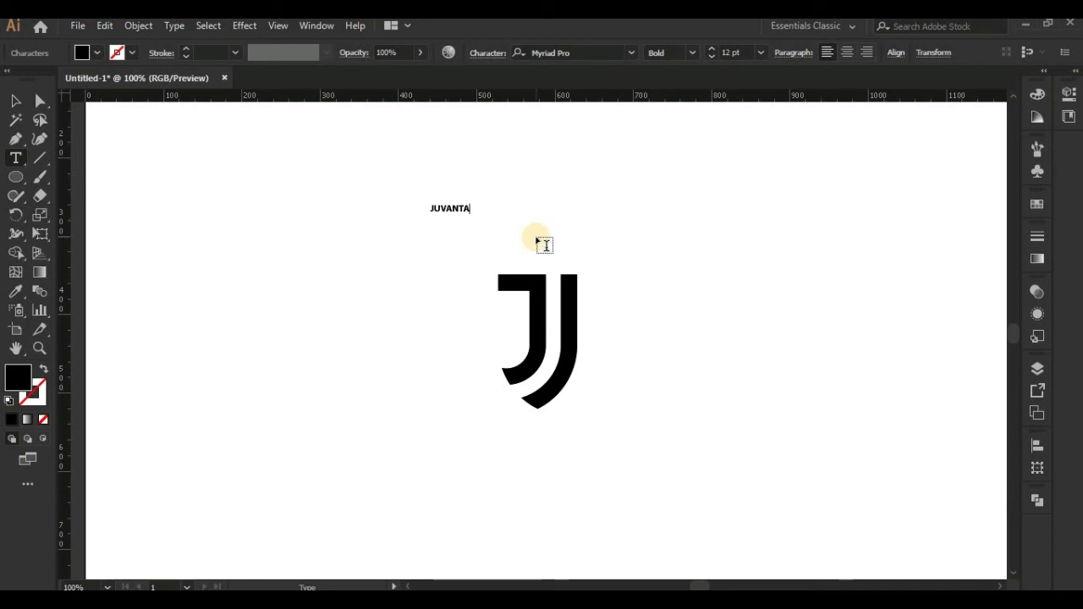
left_click(15, 100)
left_click(631, 53)
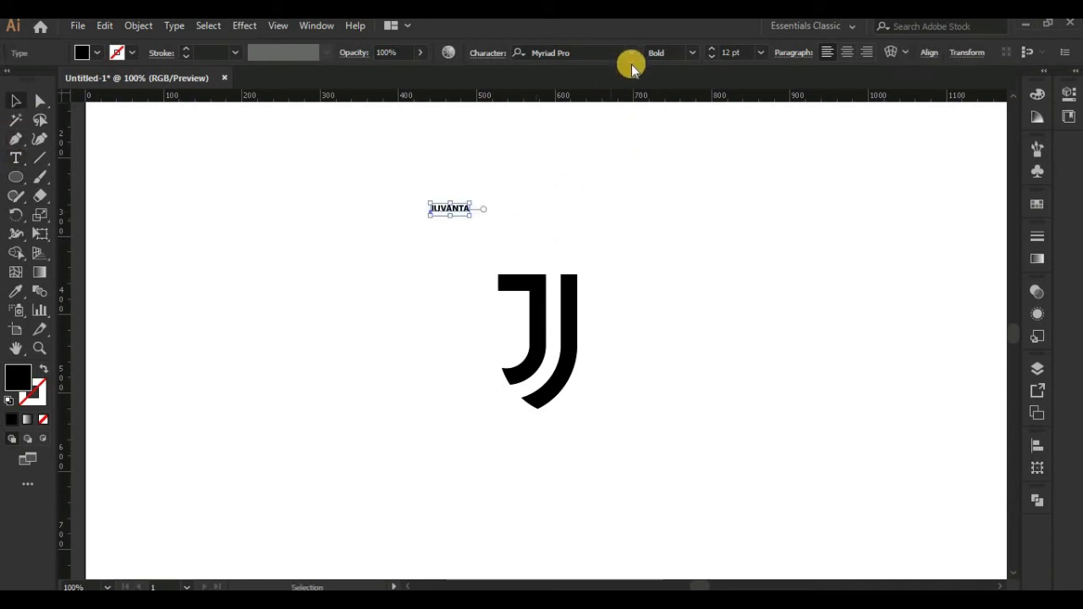
left_click(589, 156)
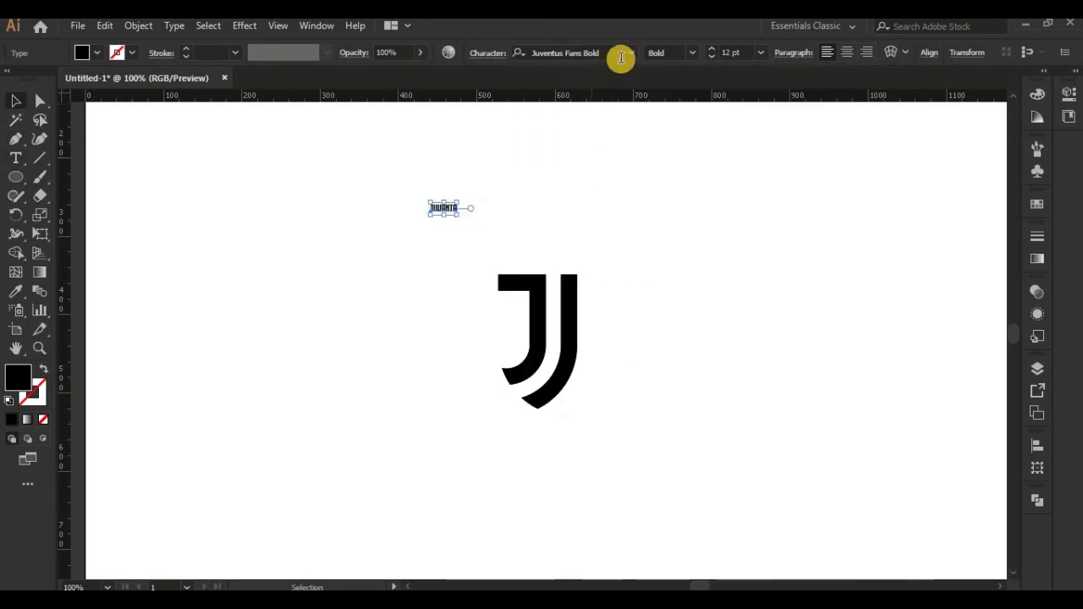
left_click(570, 54)
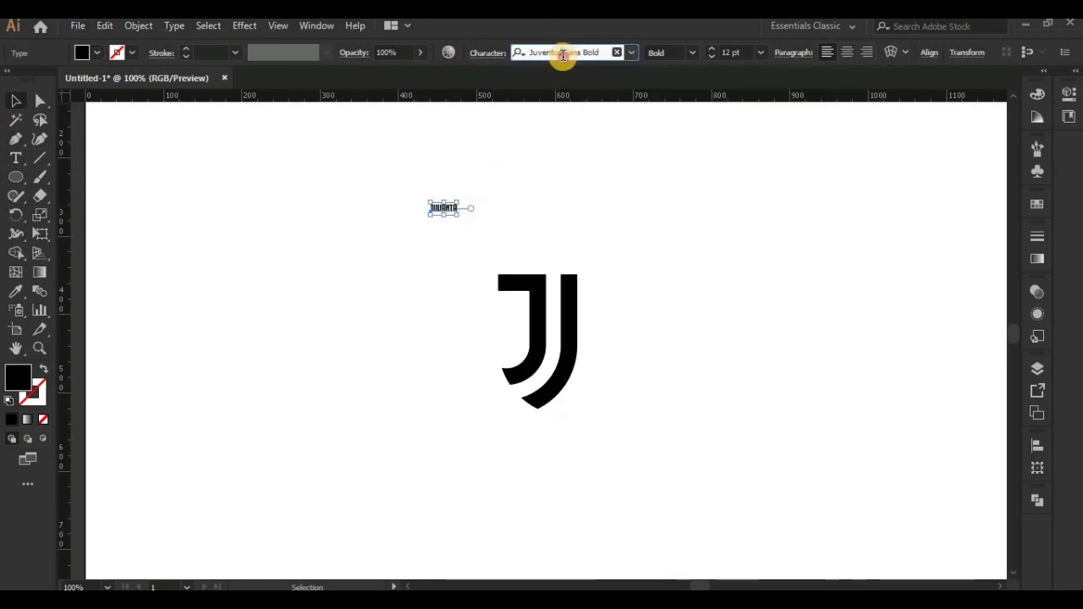
double_click(443, 209)
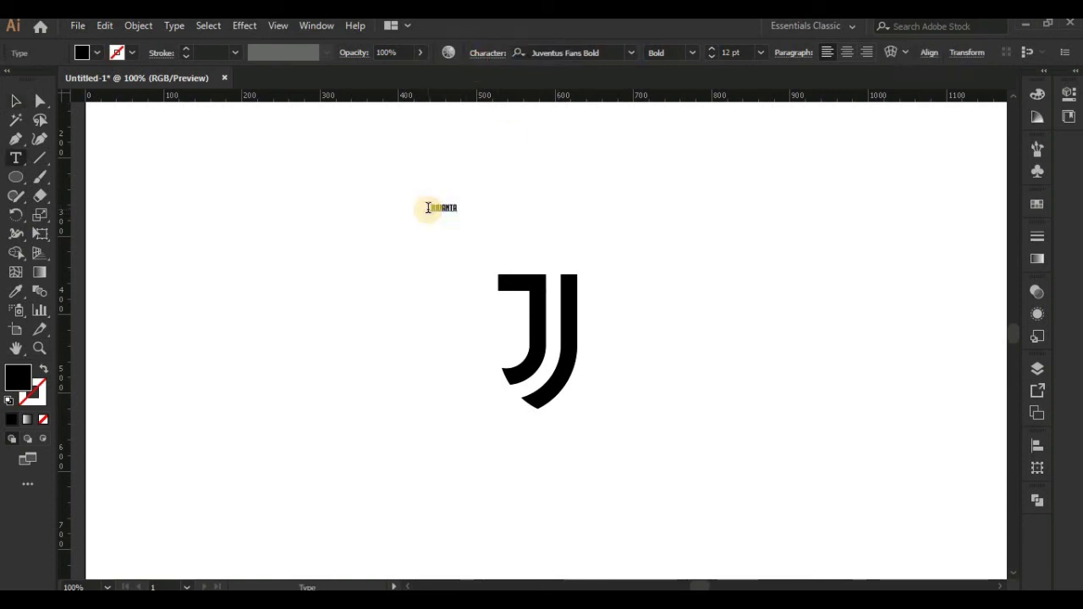
left_click(16, 100)
- Enlarge the JUVENTUS text and move it just above the J
left_click_drag(458, 215, 565, 245)
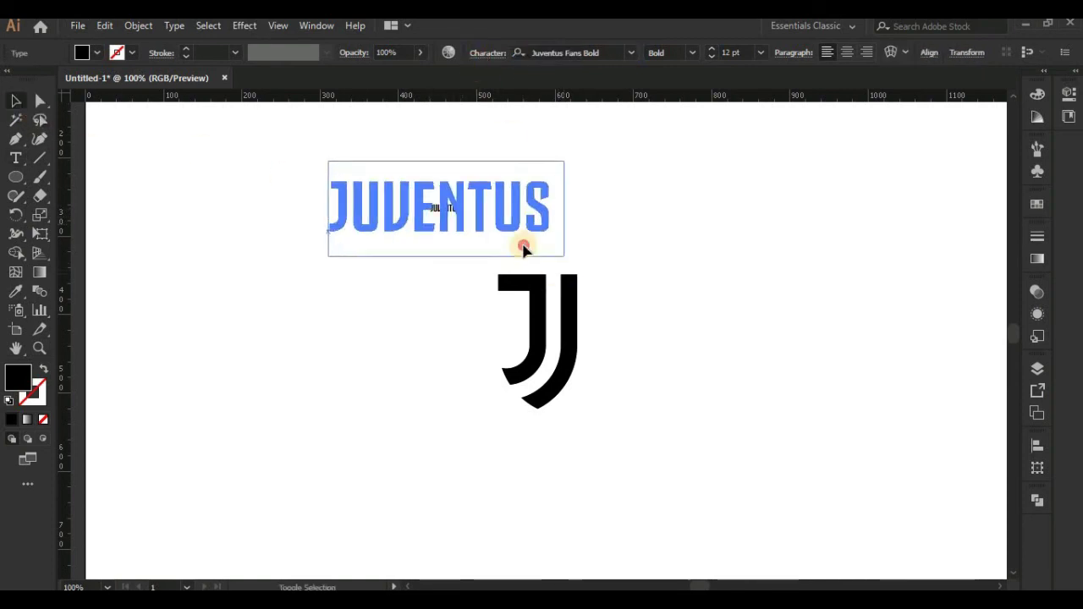
left_click_drag(498, 227, 584, 265)
left_click_drag(641, 212, 607, 253)
key("ctrl+equal")
scroll(578, 222, "down", 3)
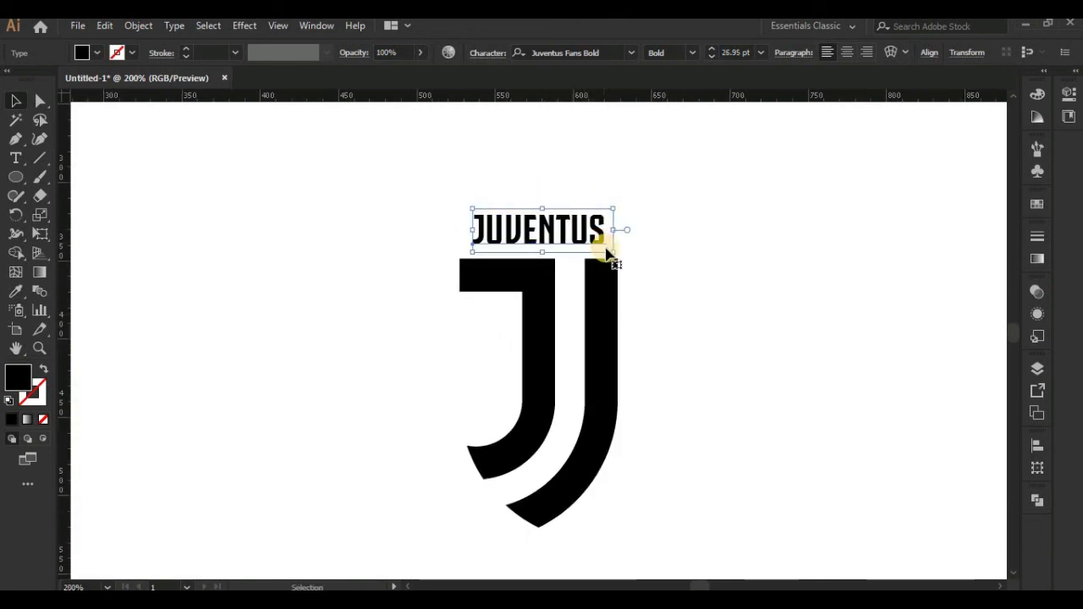
- Scale the text between guides at the J's left and right edges
left_click_drag(68, 267, 460, 334)
left_click_drag(68, 300, 617, 380)
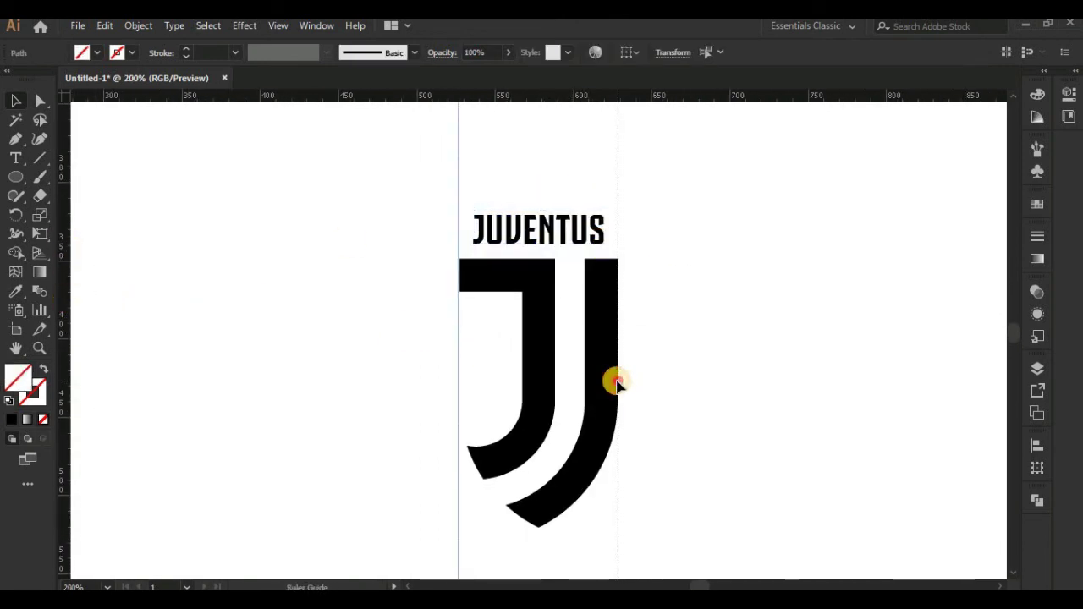
left_click(589, 243)
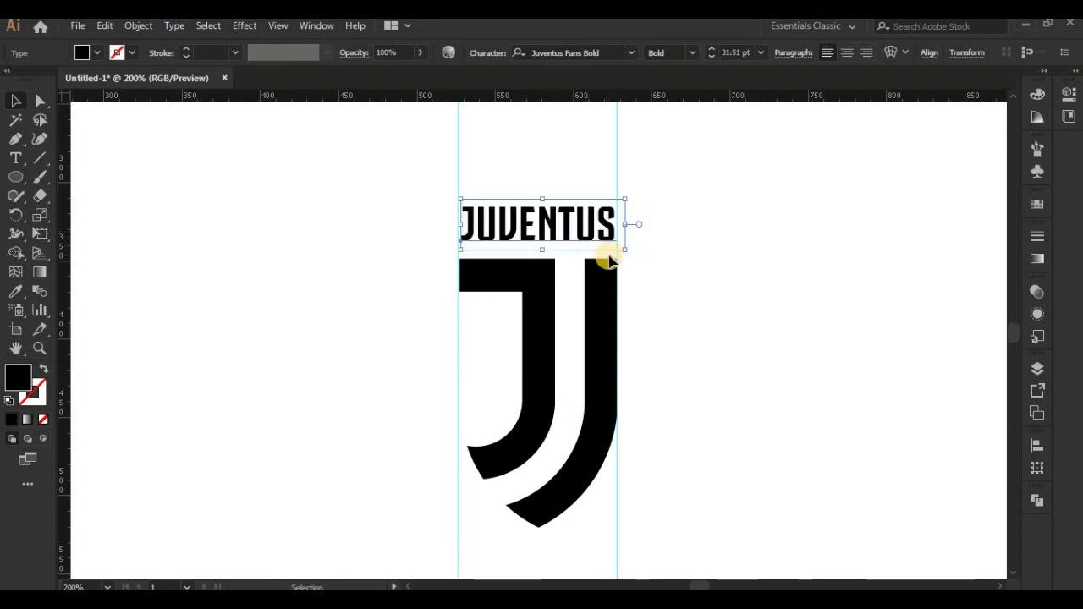
left_click_drag(618, 248, 611, 261)
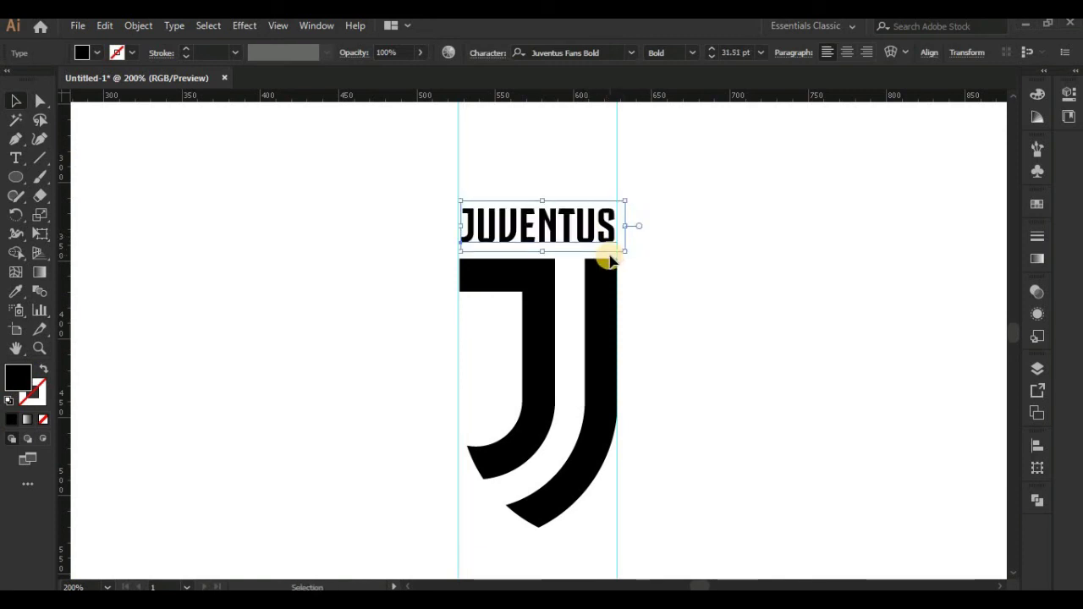
left_click(697, 301)
- Centre the JUVENTUS text horizontally over the J
left_click(611, 254)
left_click(598, 283)
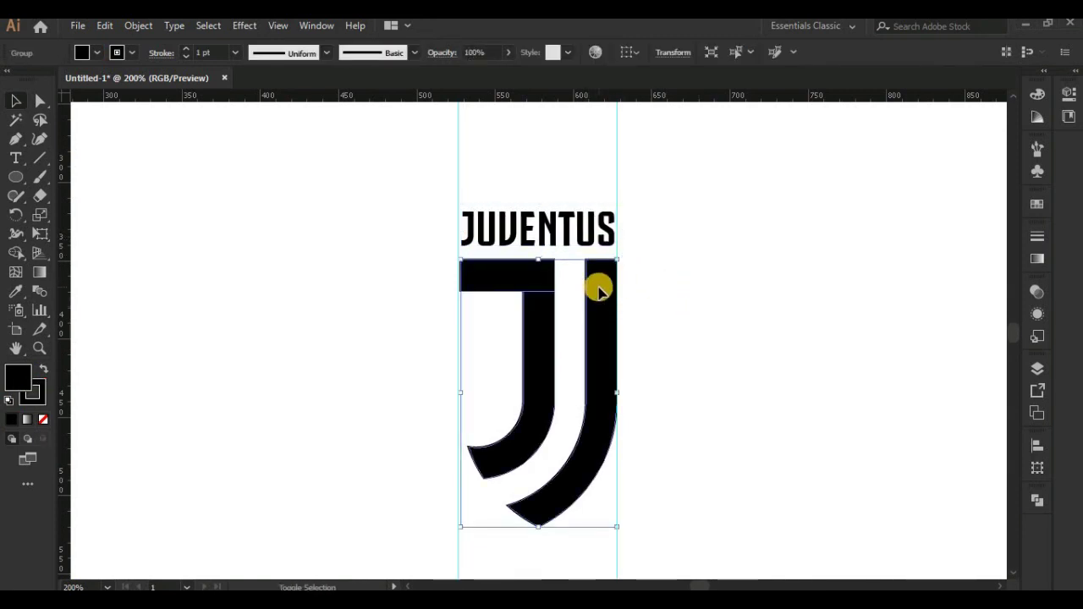
left_click(588, 242, "shift")
left_click(538, 55)
left_click(711, 292)
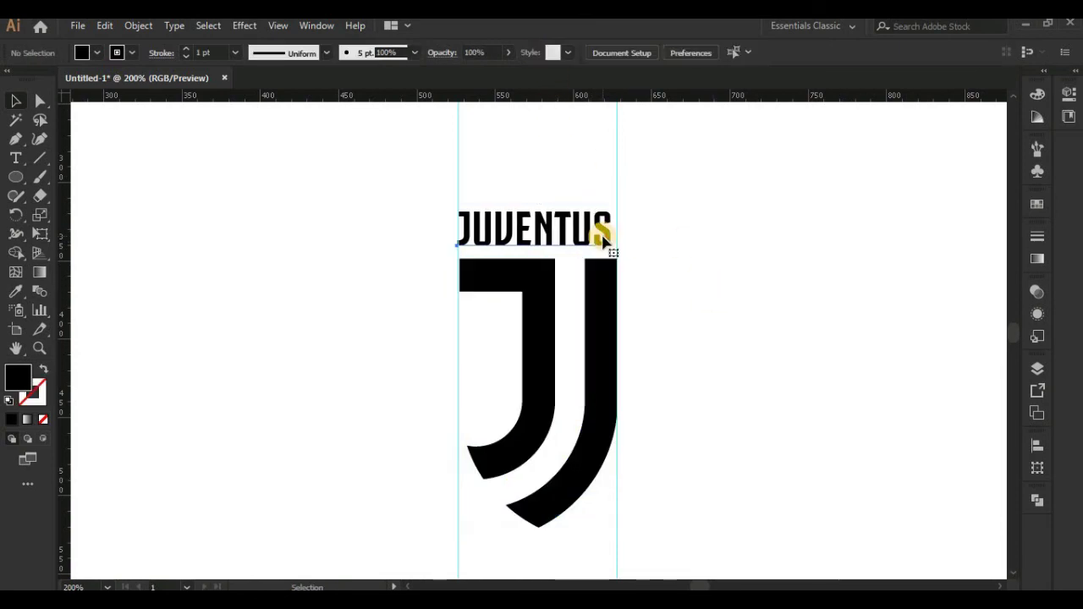
- Delete the two vertical guides and view the whole artboard
left_click(600, 232)
left_click(660, 288)
left_click_drag(645, 149, 424, 194)
key("Delete")
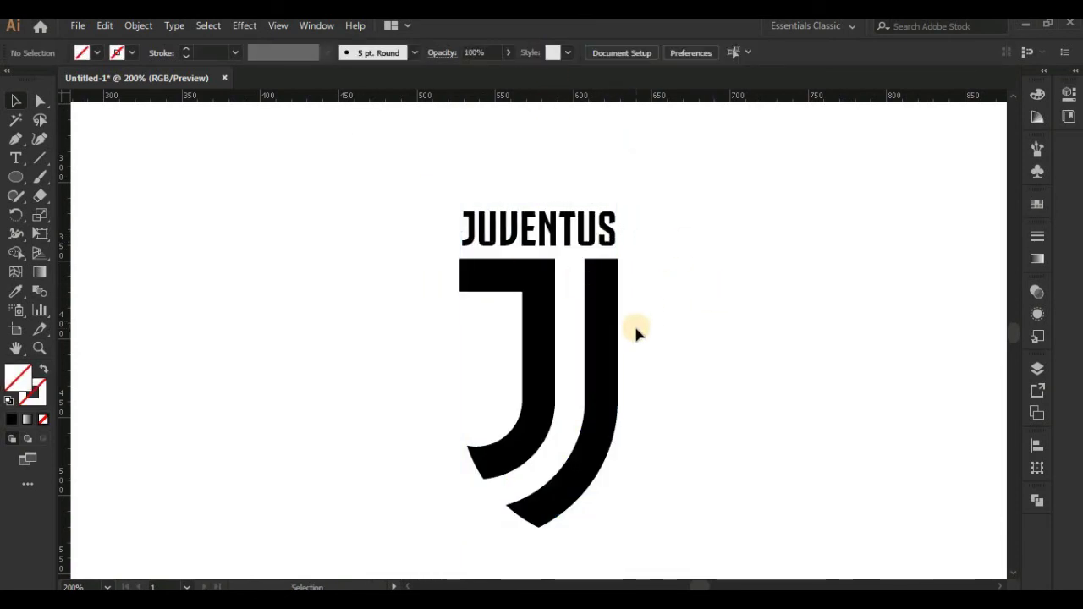
key("ctrl+plus")
key("ctrl+minus")
key("ctrl+minus")
key("ctrl+minus")
key("ctrl+minus")
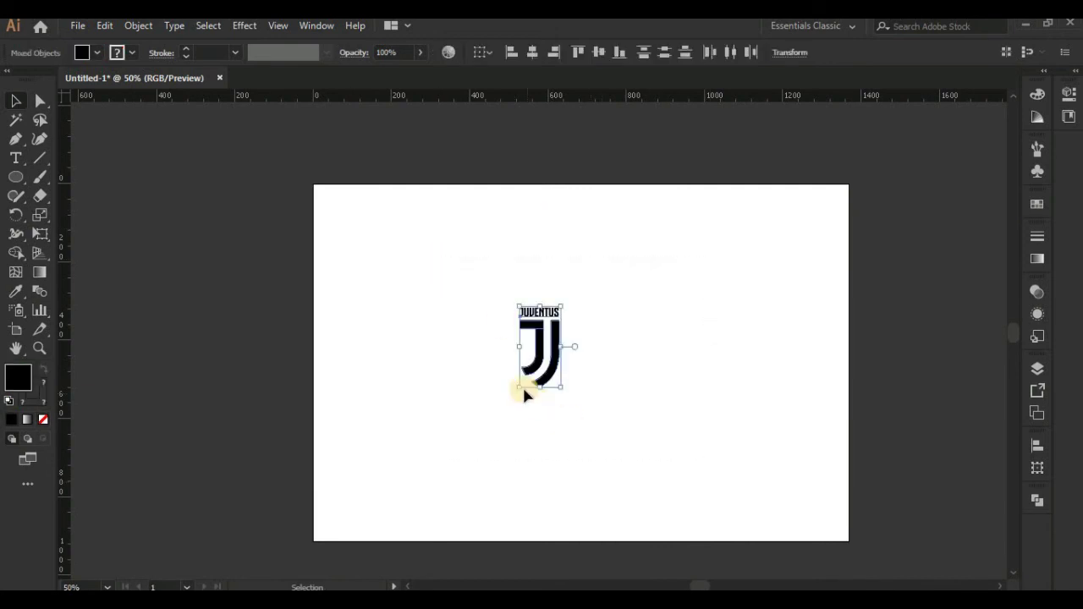